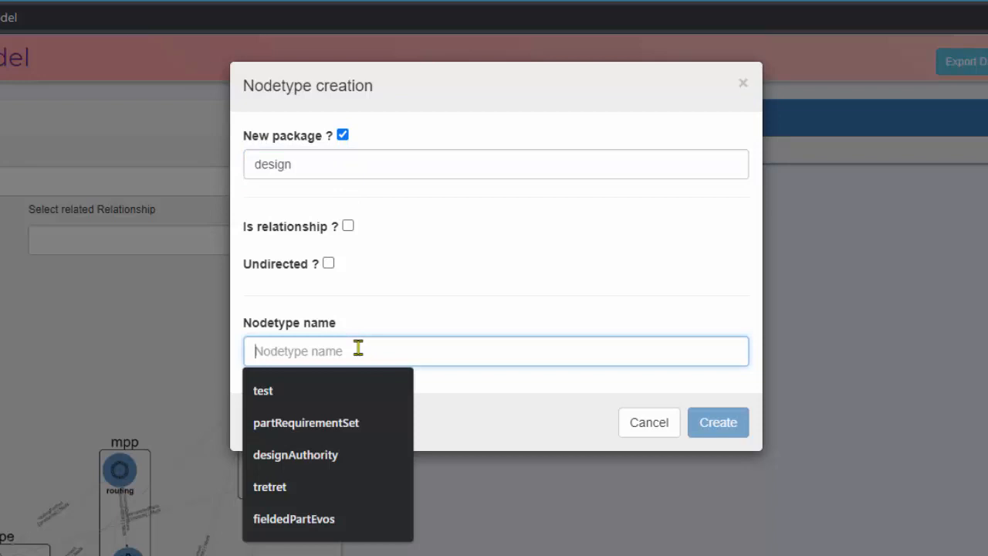
# Name the new nodetype designRequest in the new design package and create it
pyautogui.write('designRe')
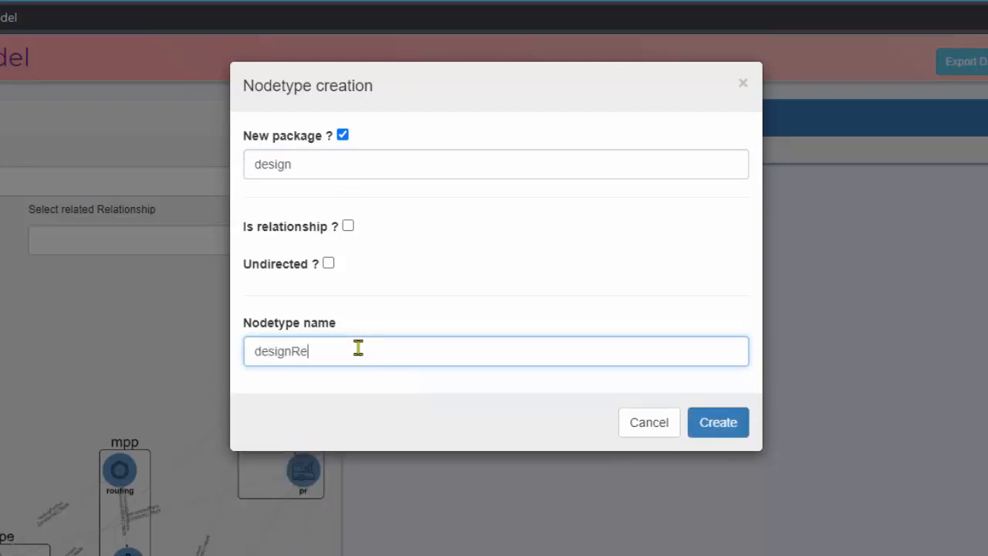
pyautogui.write('quest')
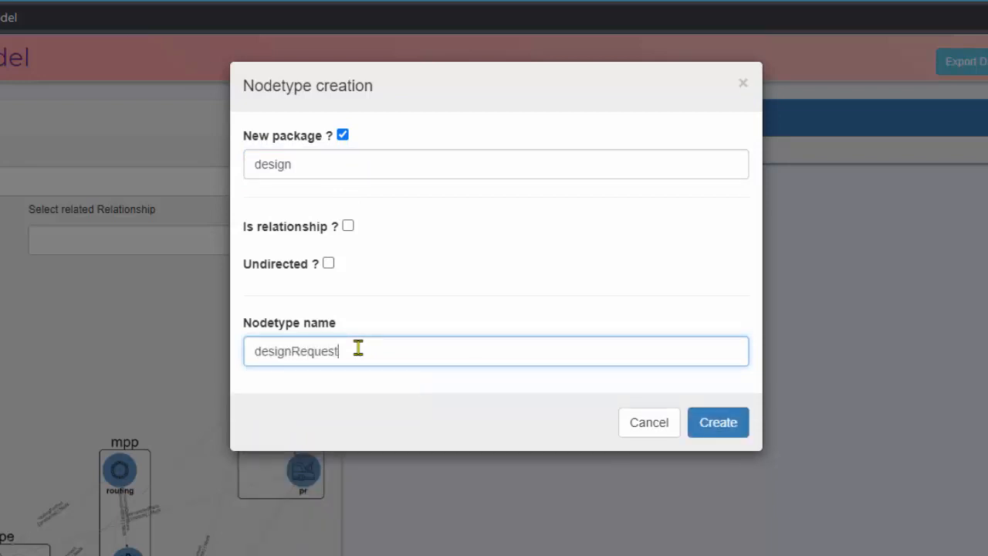
pyautogui.click(719, 425)
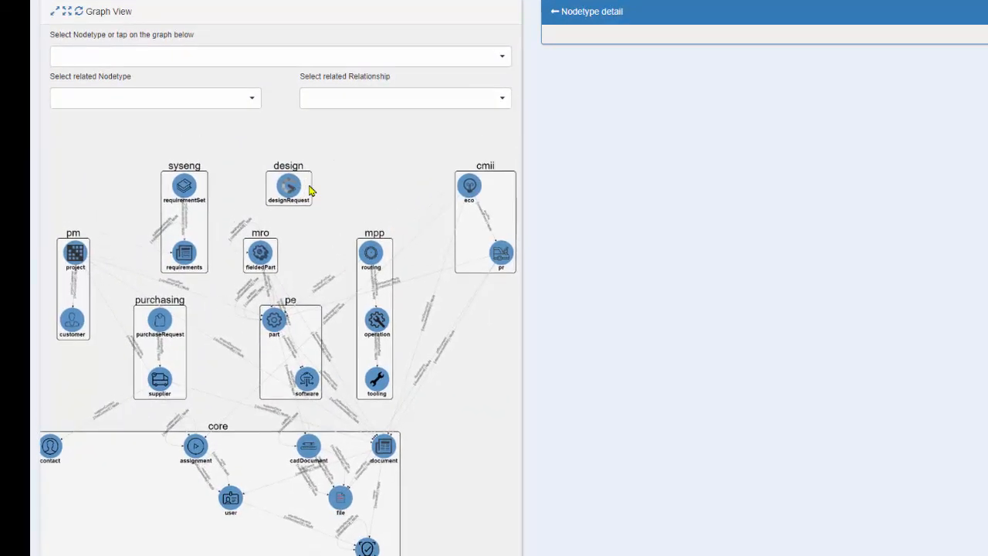
# Open the designRequest nodetype from the graph and set its image to iconfinder_package_graphics_18181.png
pyautogui.scroll(3, 303, 182)
pyautogui.click(287, 182)
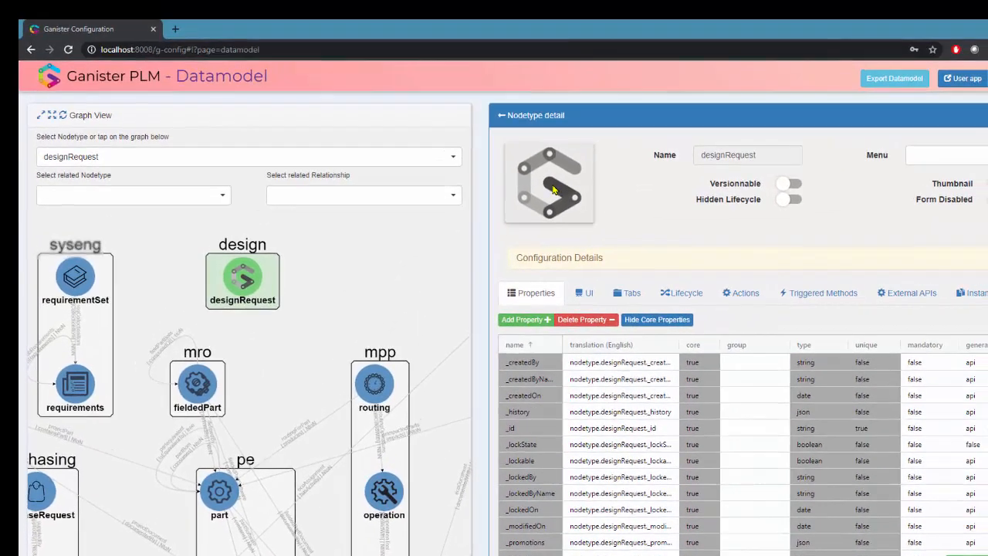
pyautogui.click(612, 94)
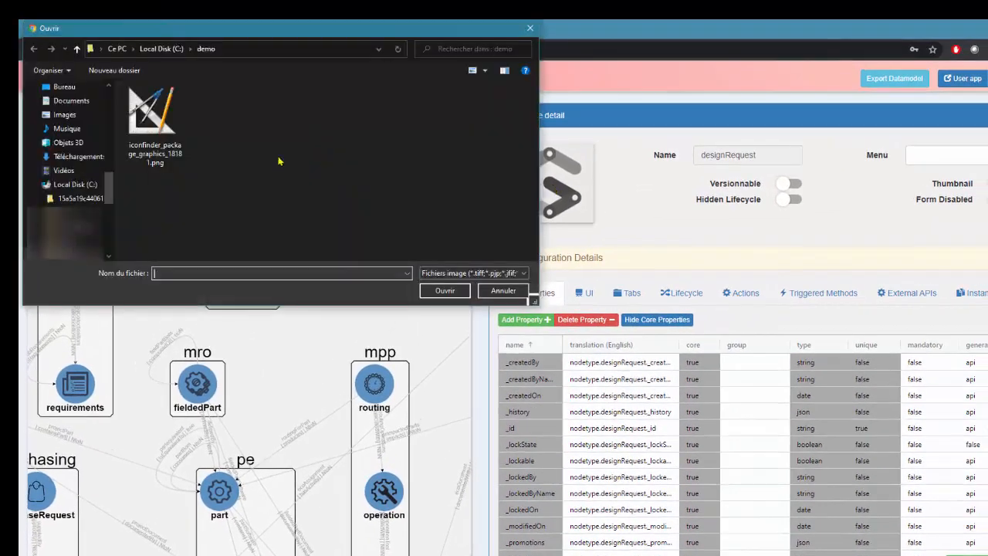
pyautogui.click(154, 116)
pyautogui.click(451, 294)
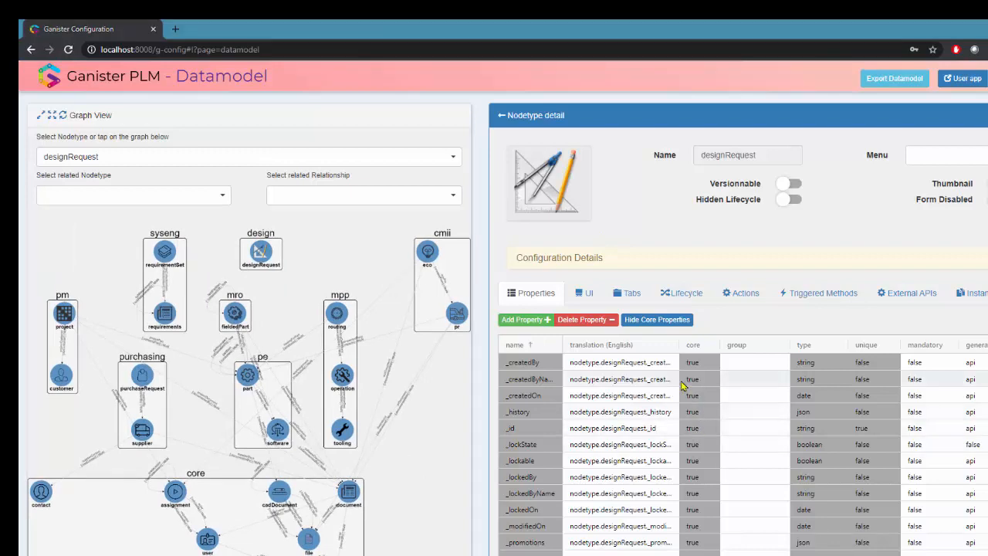
# Add a property called name to the designRequest nodetype and include it on the table
pyautogui.scroll(-3, 627, 386)
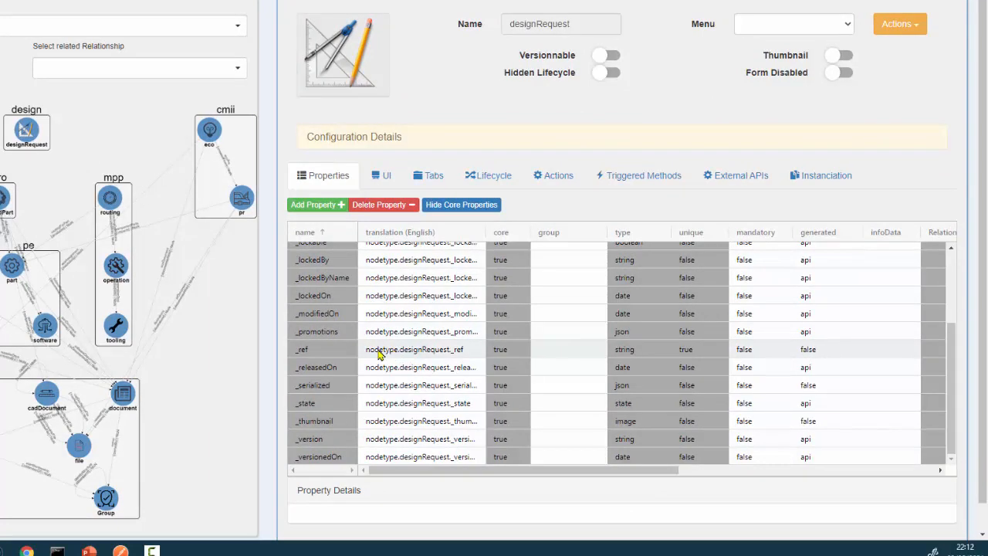
pyautogui.scroll(-1, 378, 354)
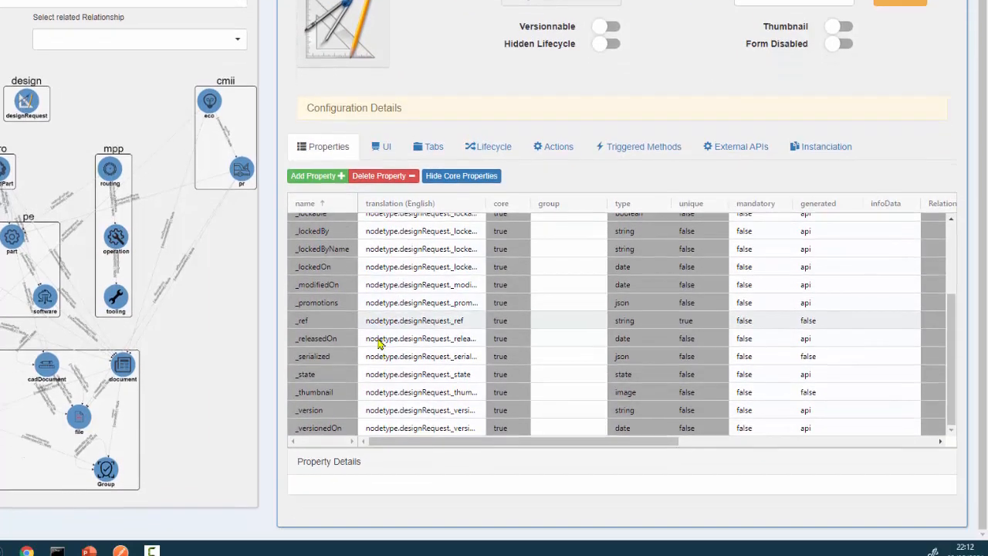
pyautogui.click(325, 177)
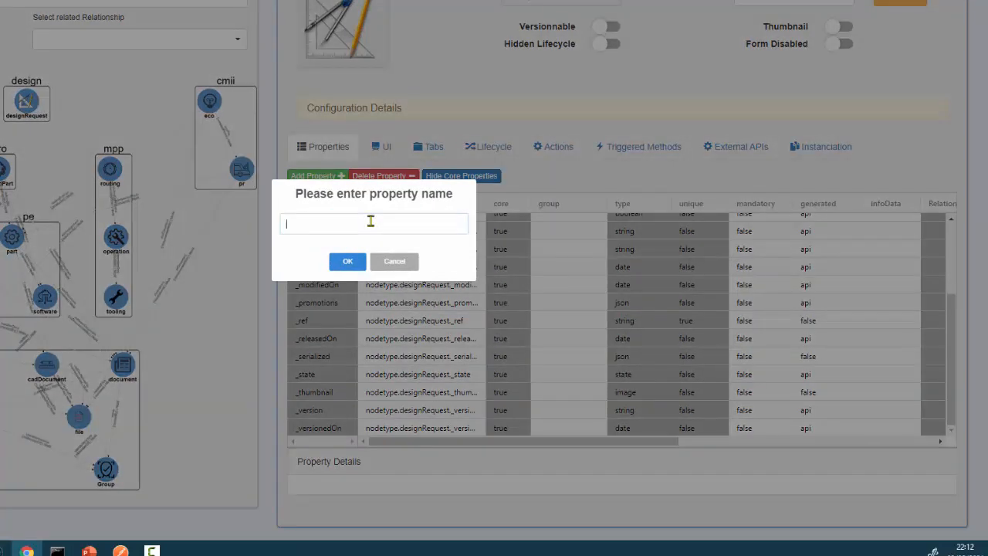
pyautogui.press('Return')
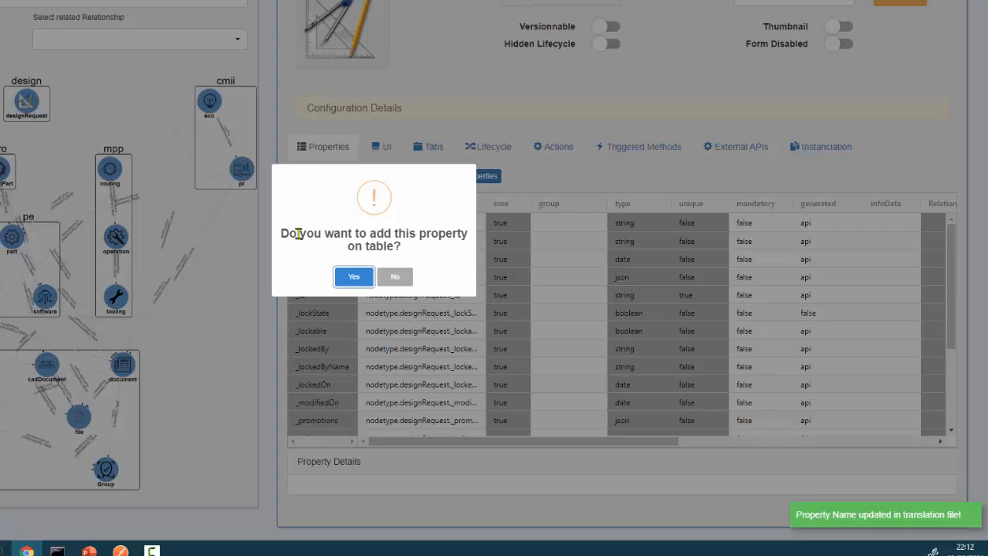
pyautogui.click(353, 278)
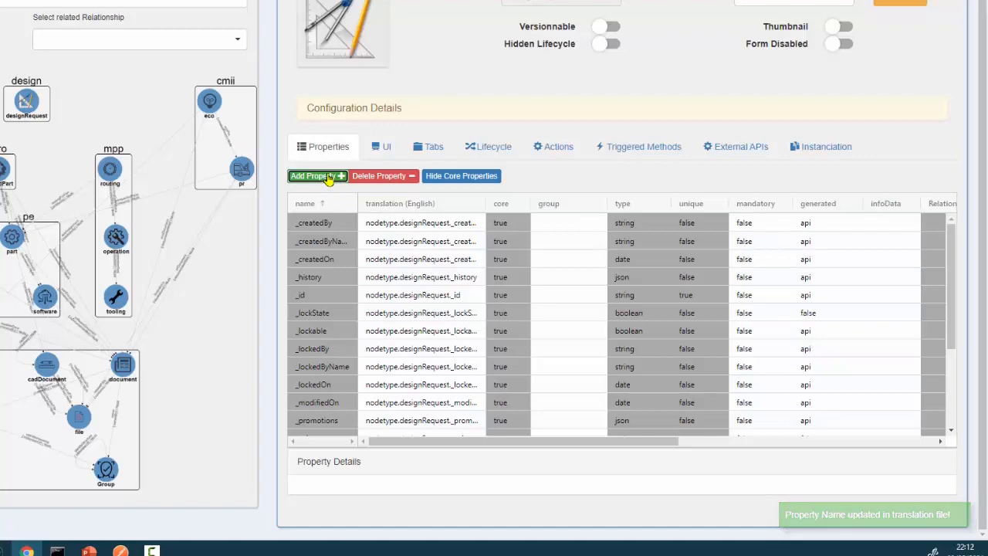
# Add a property called description to the designRequest nodetype and include it on the table
pyautogui.click(329, 178)
pyautogui.write('des')
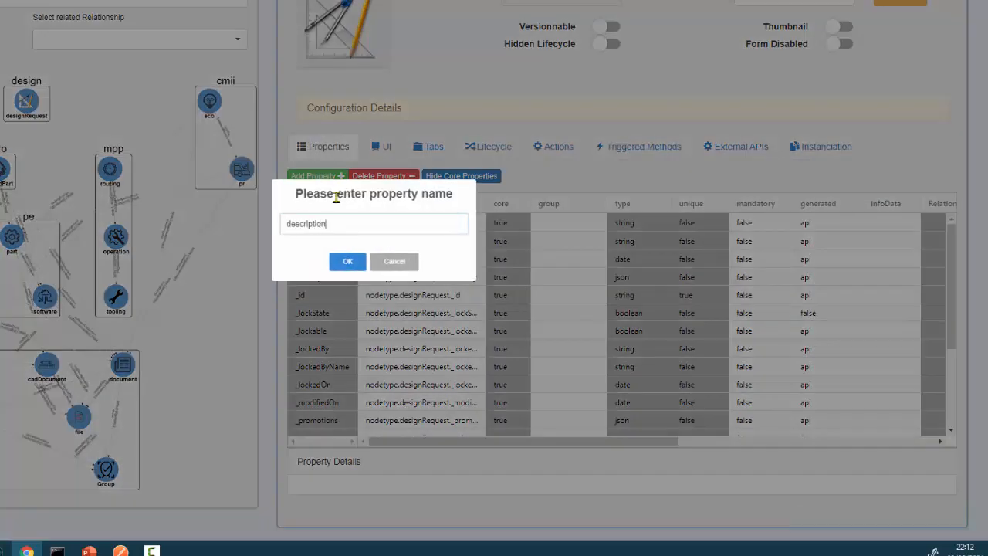
pyautogui.write('cription')
pyautogui.press('Return')
pyautogui.click(342, 277)
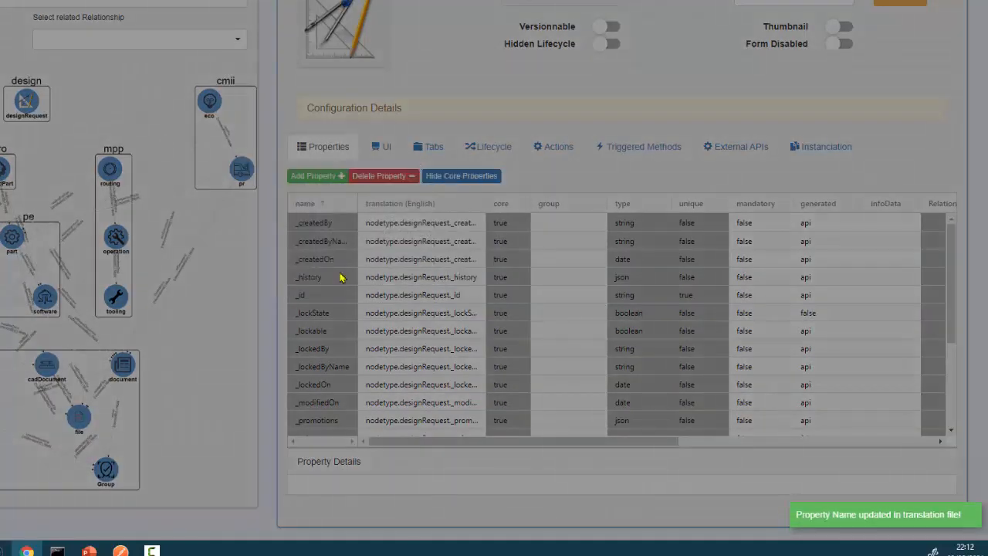
# Add a property called type to the designRequest nodetype and include it on the table
pyautogui.click(324, 182)
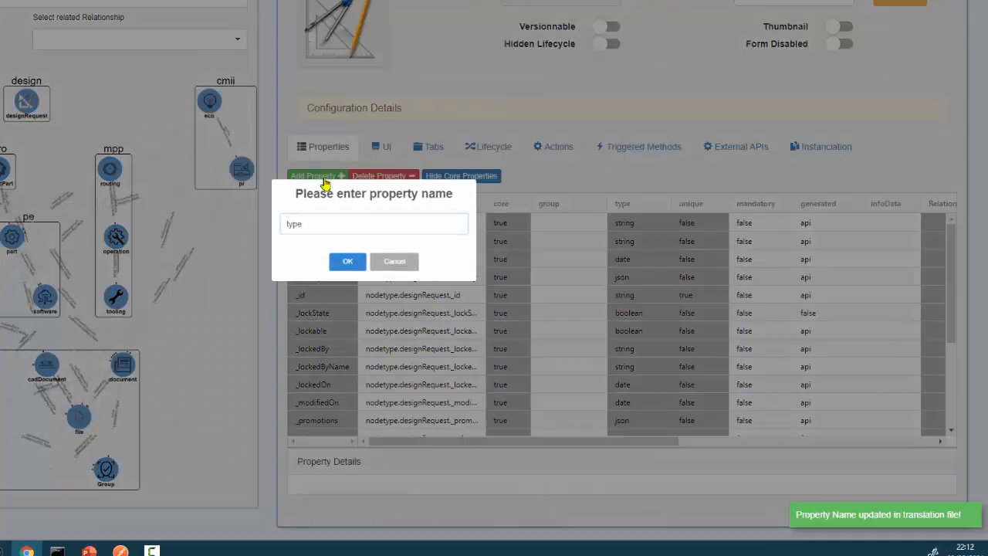
pyautogui.click(347, 261)
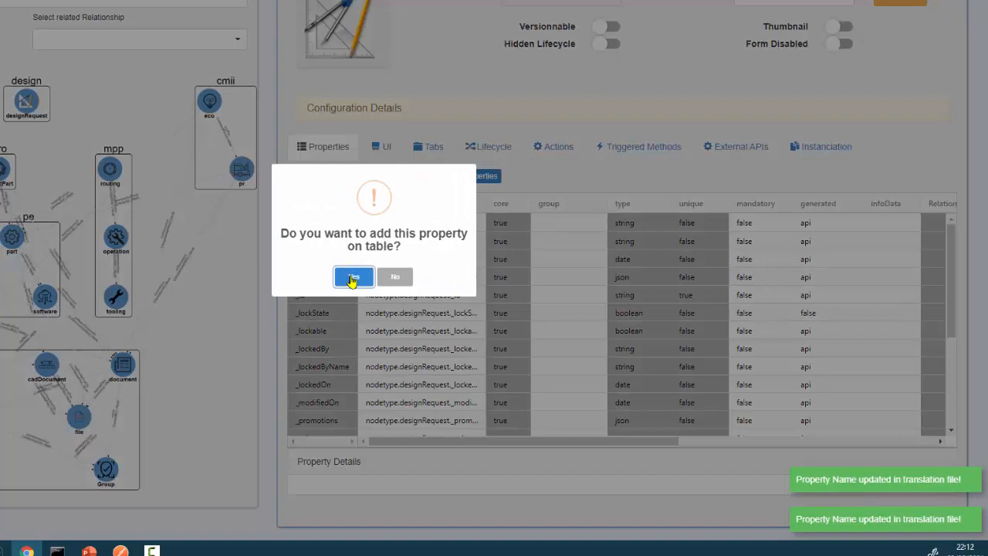
pyautogui.click(350, 276)
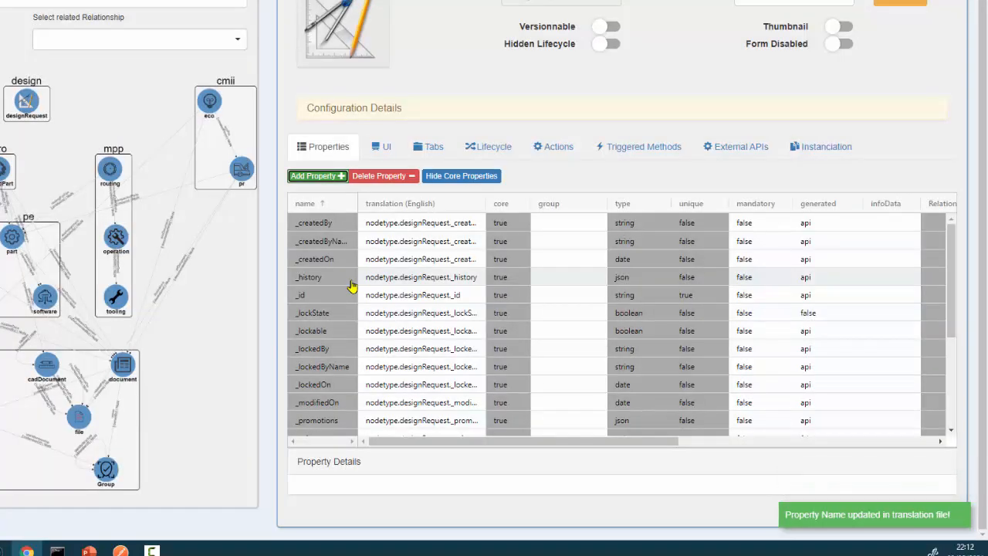
# Expand the configuration details and add the _ref property to the nodetype's display name
pyautogui.click(352, 113)
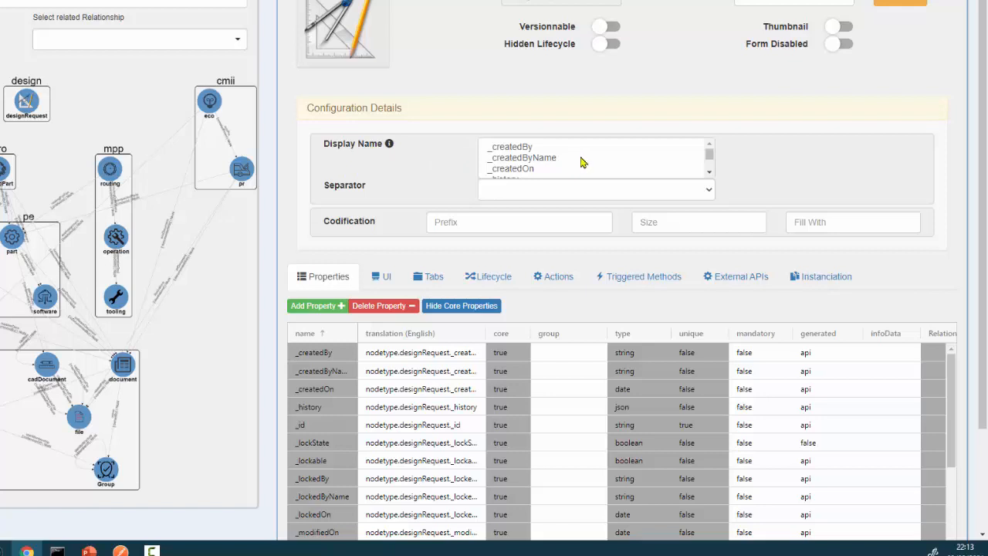
pyautogui.click(710, 173)
pyautogui.click(711, 173)
pyautogui.click(710, 173)
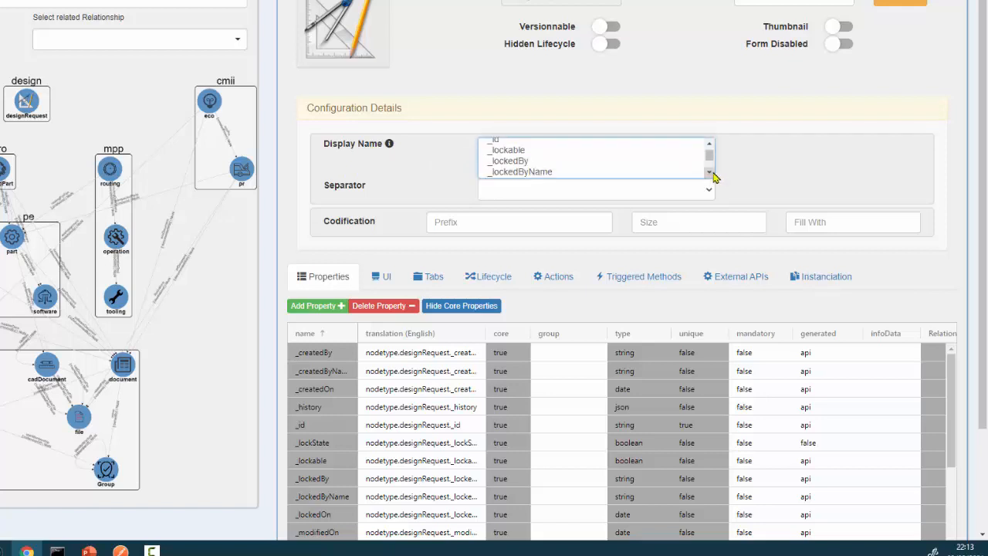
pyautogui.click(710, 173)
pyautogui.scroll(-1, 559, 174)
pyautogui.click(537, 173)
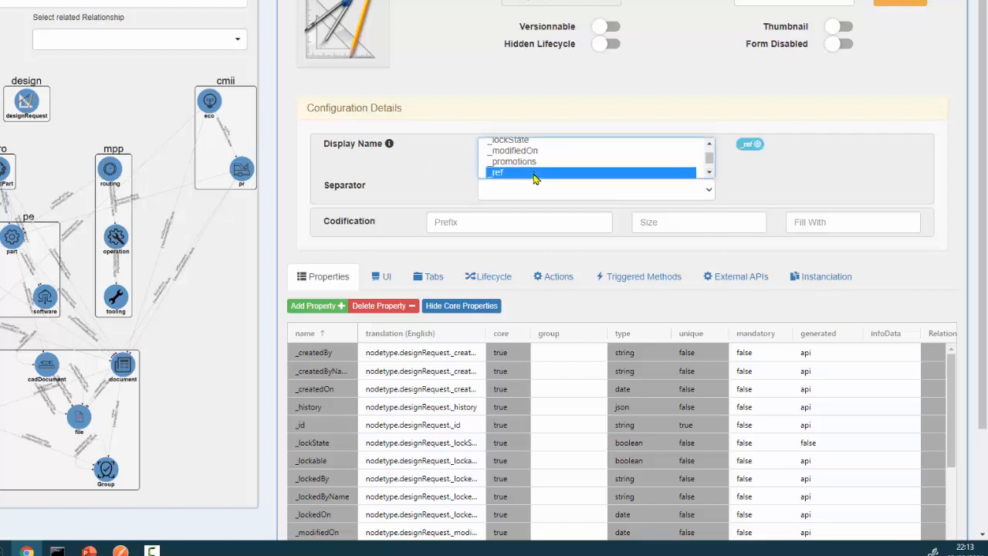
# Add the name property as the second part of the nodetype's display name
pyautogui.click(710, 173)
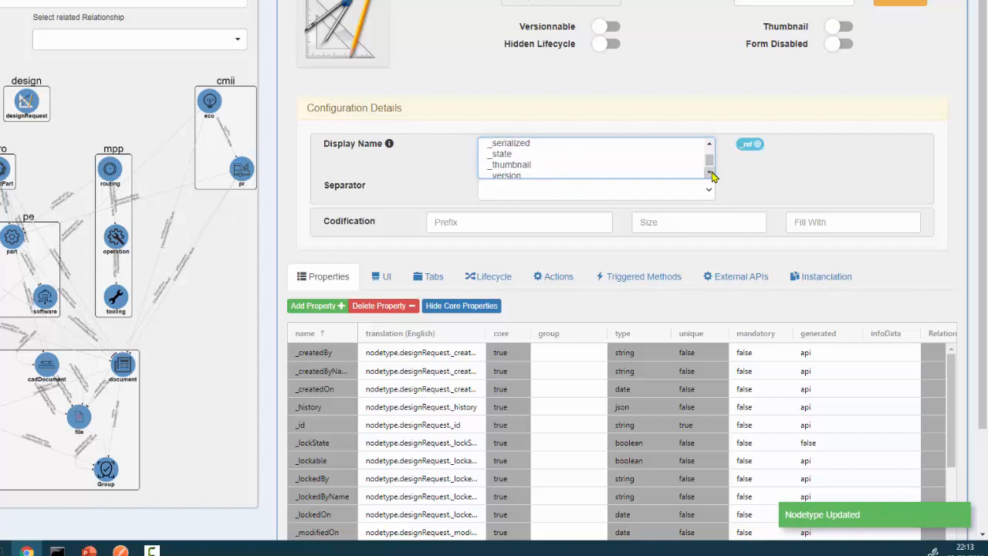
pyautogui.click(710, 174)
pyautogui.click(710, 175)
pyautogui.click(710, 174)
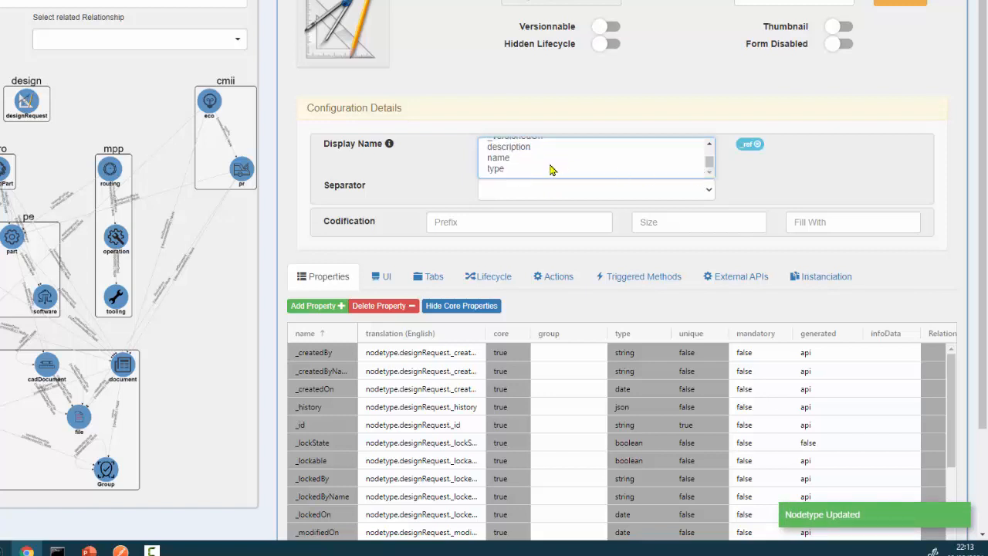
pyautogui.click(520, 158)
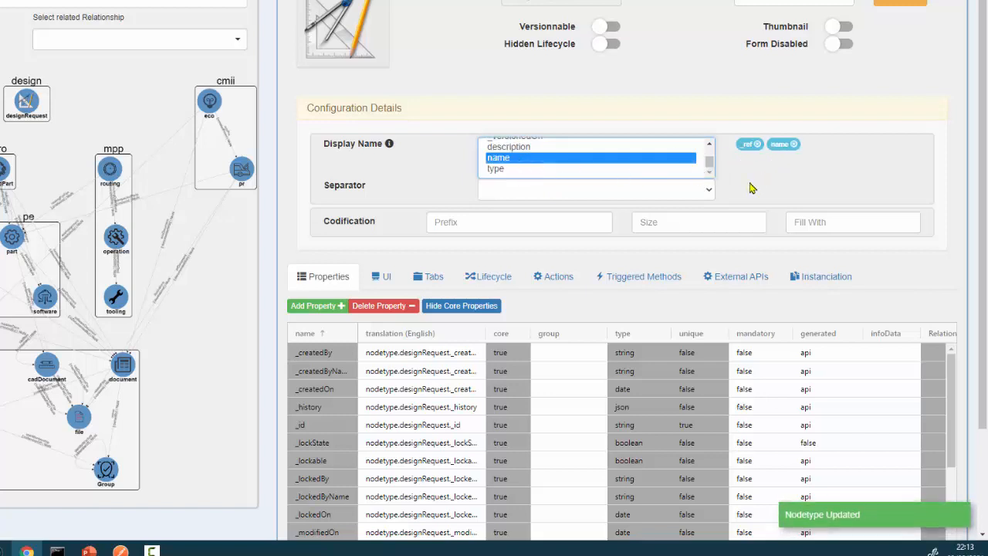
# Set the nodetype's codification to prefix DR, size 8 and fill character 0
pyautogui.scroll(-1, 450, 151)
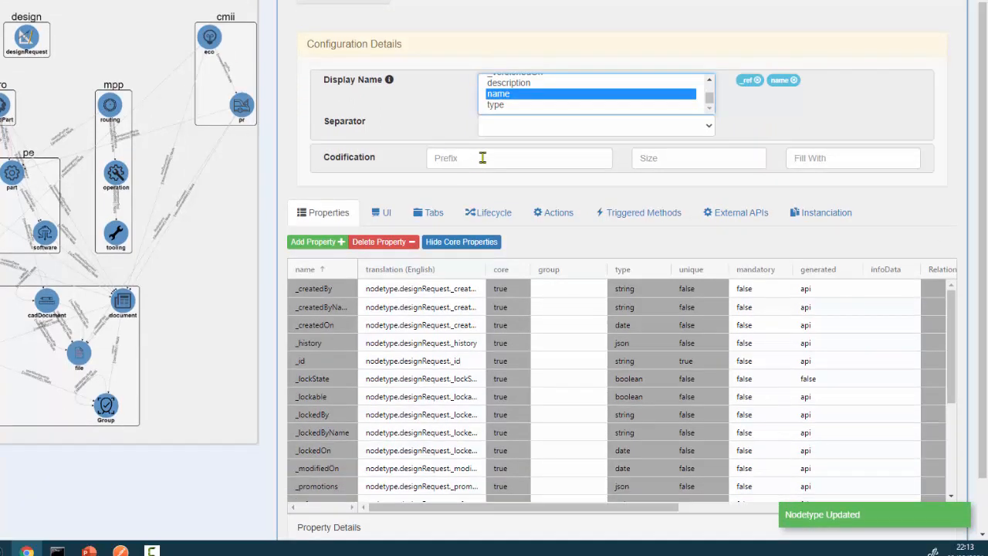
pyautogui.click(482, 157)
pyautogui.write('DR')
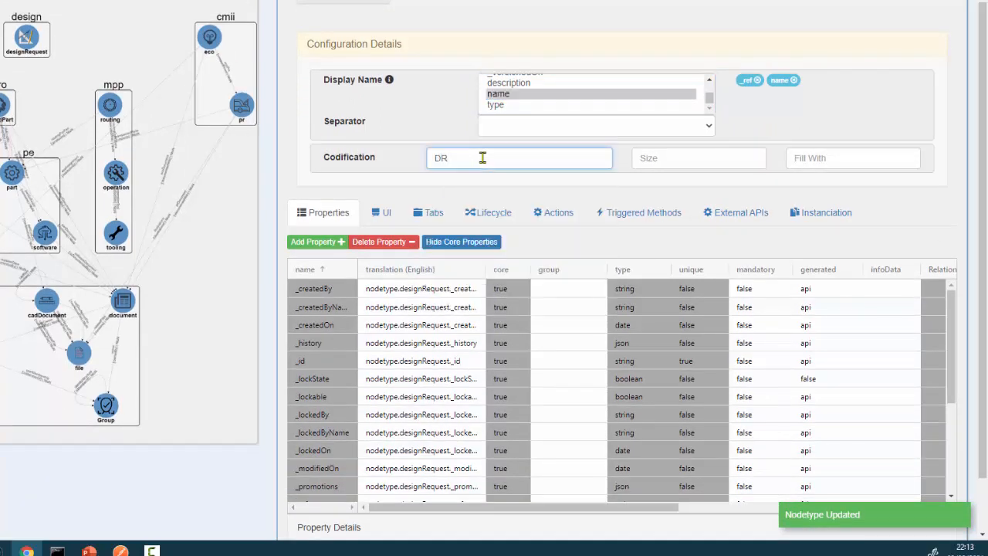
pyautogui.click(662, 162)
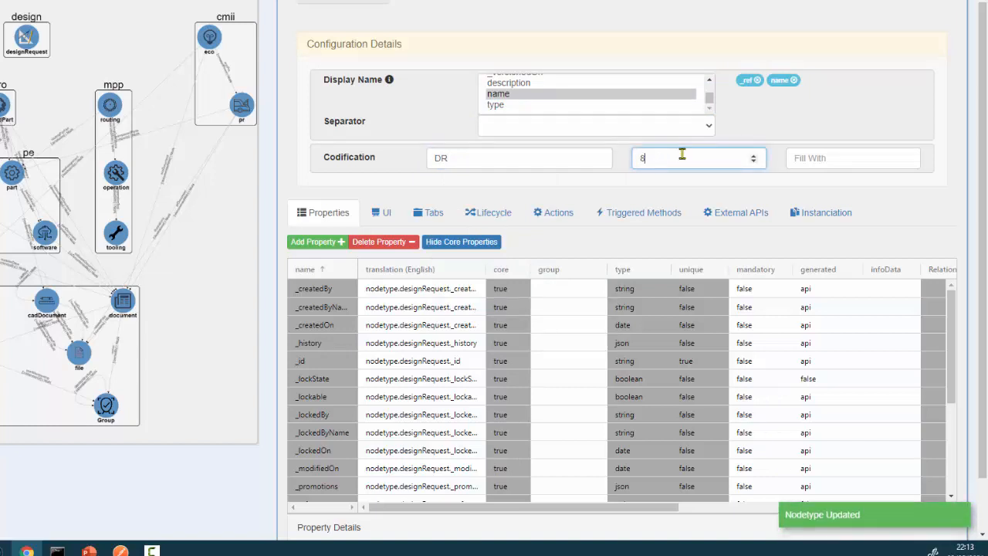
pyautogui.click(820, 159)
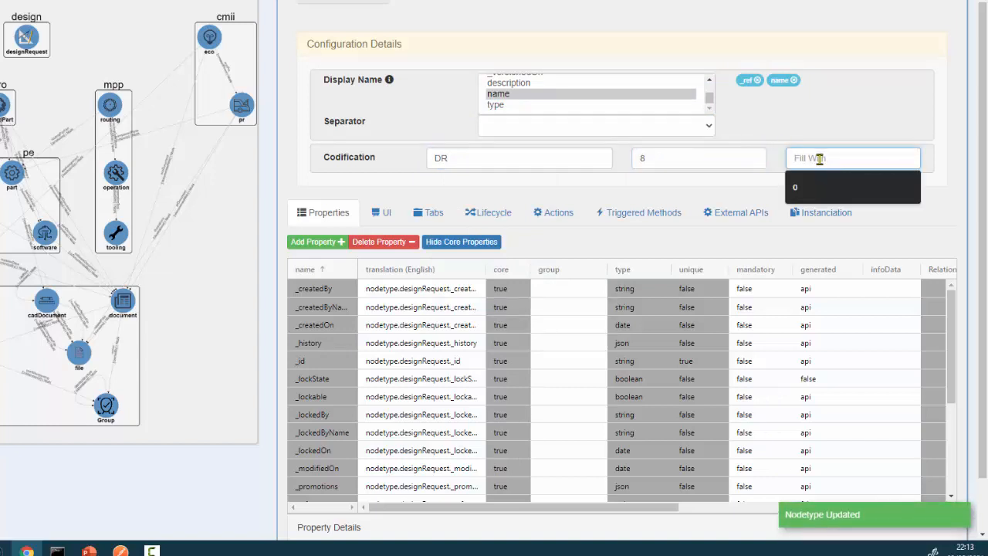
pyautogui.write('0')
pyautogui.click(834, 181)
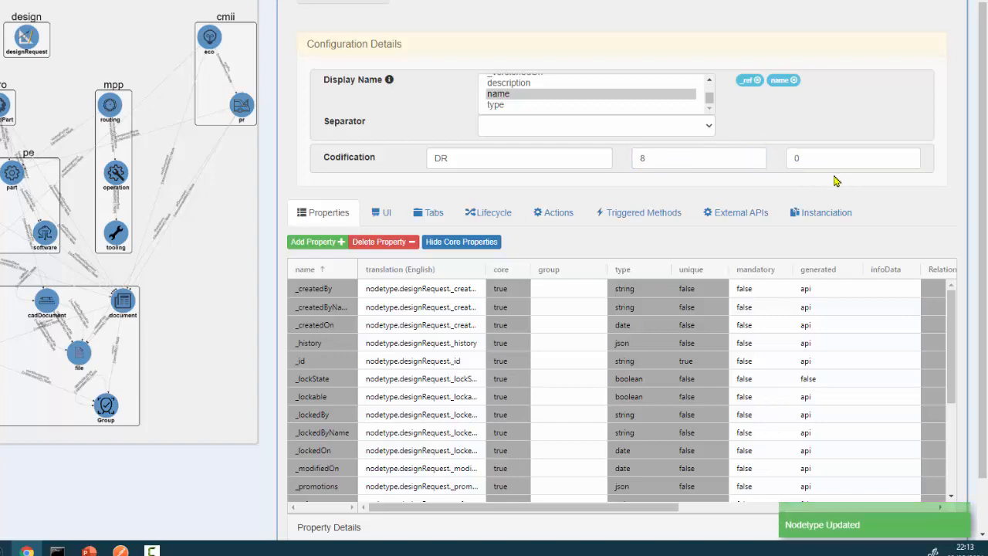
# Change the data type of the custom type property to select
pyautogui.scroll(-1, 541, 201)
pyautogui.scroll(-3, 402, 263)
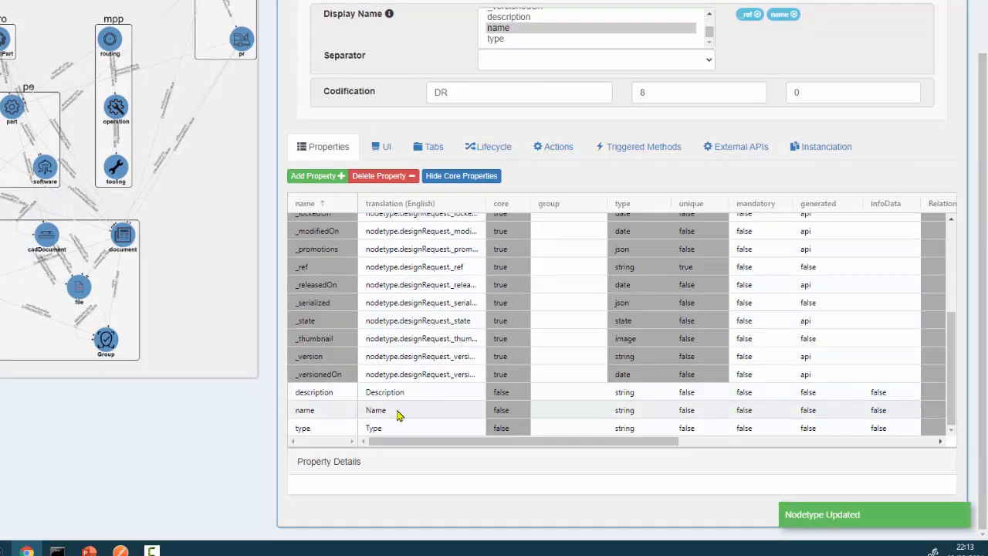
pyautogui.click(647, 430)
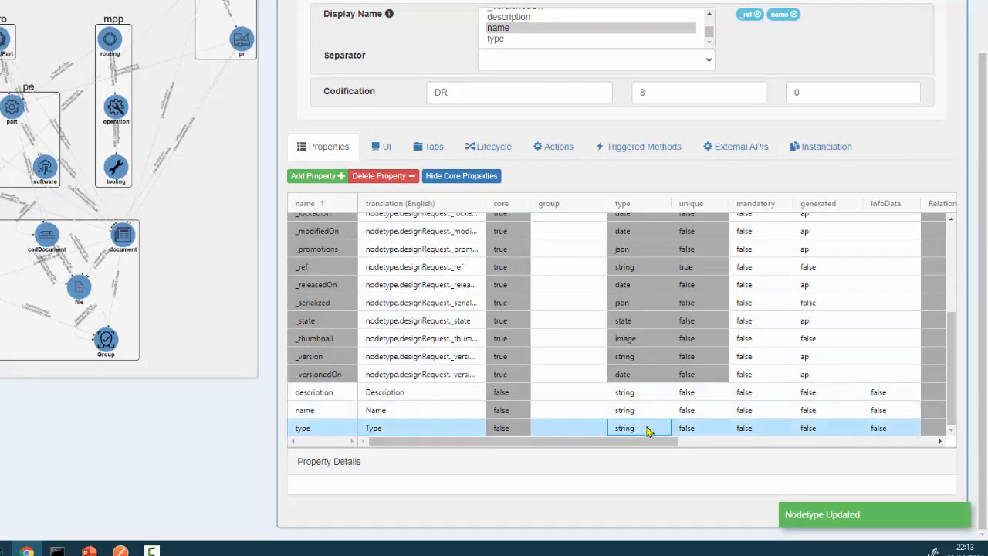
pyautogui.click(647, 431)
pyautogui.click(652, 429)
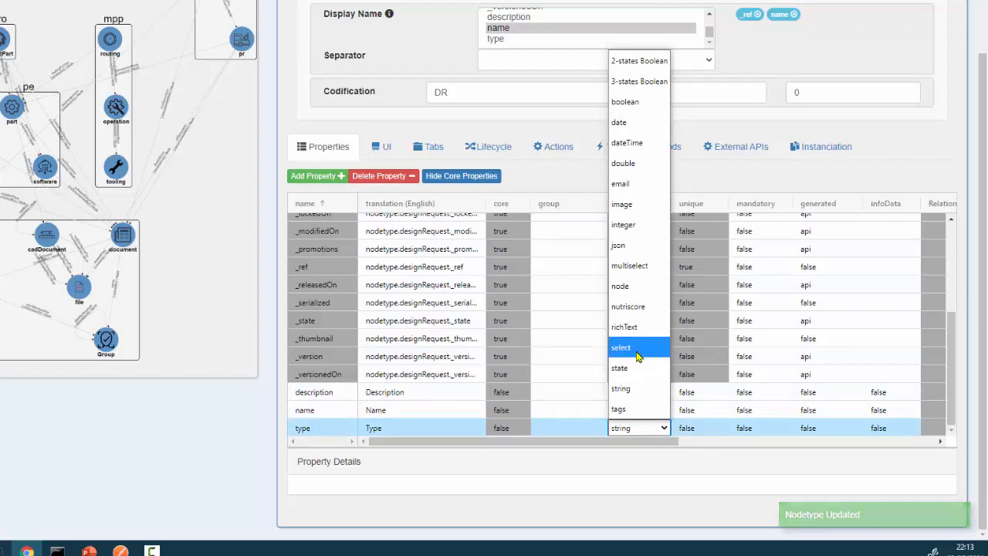
pyautogui.click(622, 342)
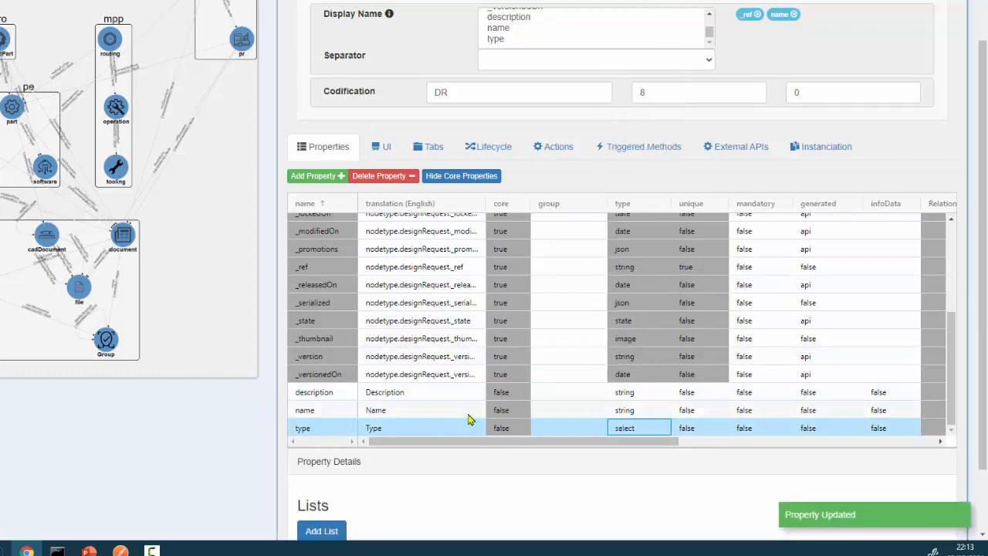
# Create a list of values named designRequestTypes with the values internal,external in the Design package
pyautogui.scroll(-2, 579, 428)
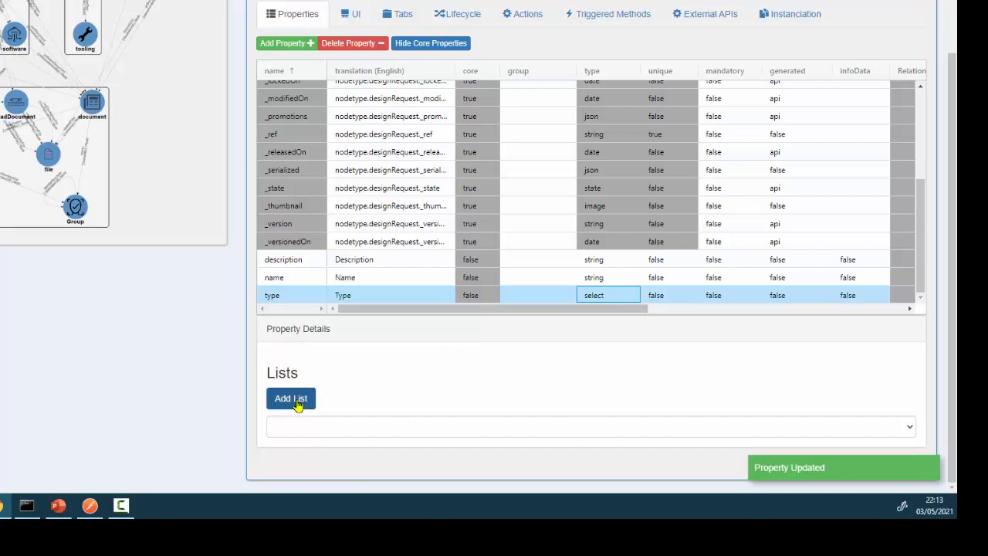
pyautogui.click(297, 401)
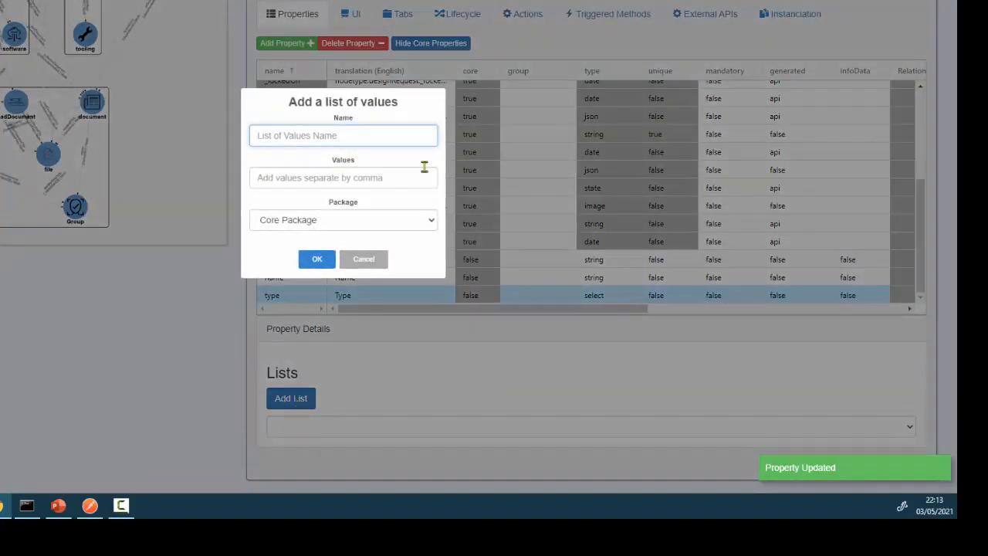
pyautogui.write('designRequestTypes')
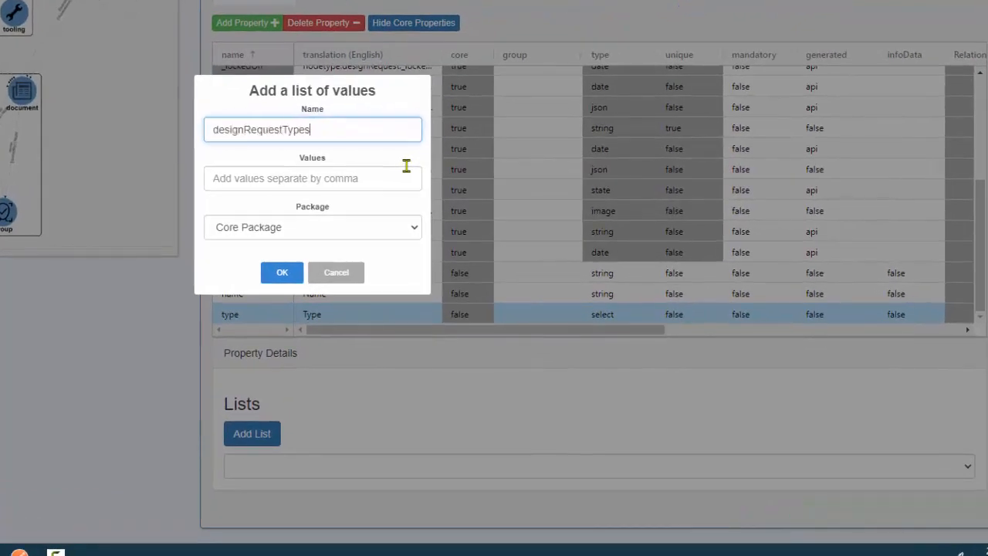
pyautogui.click(369, 181)
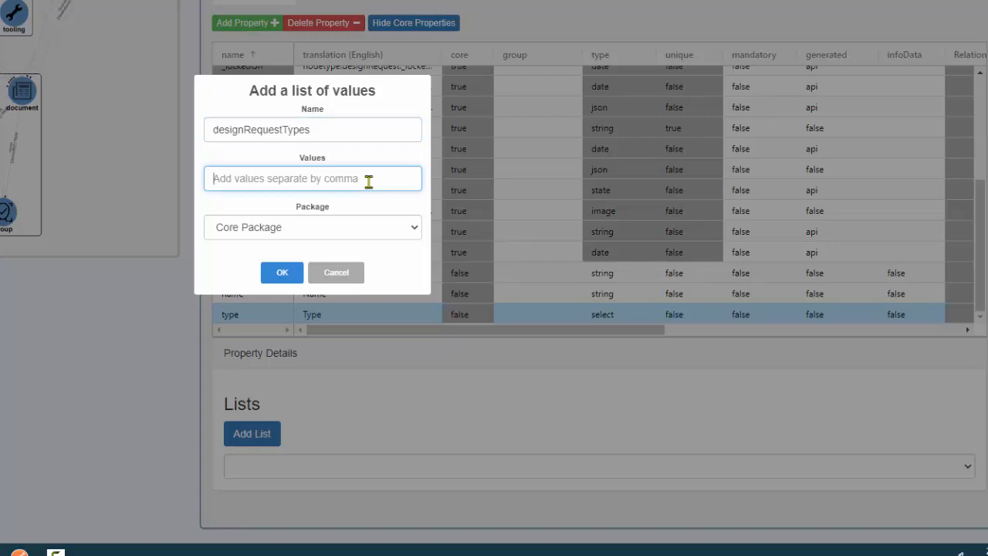
pyautogui.write('ini')
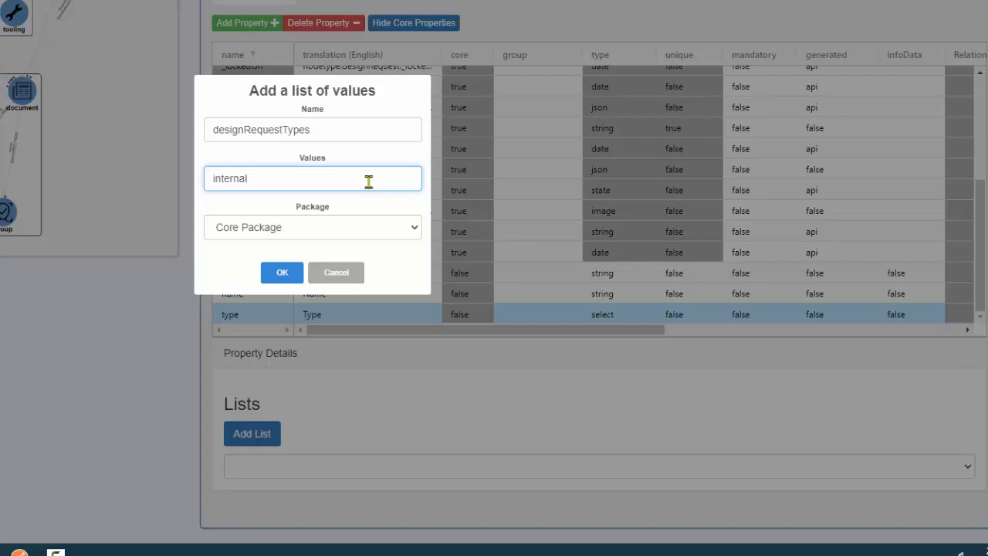
pyautogui.write('ernal,external')
pyautogui.click(283, 227)
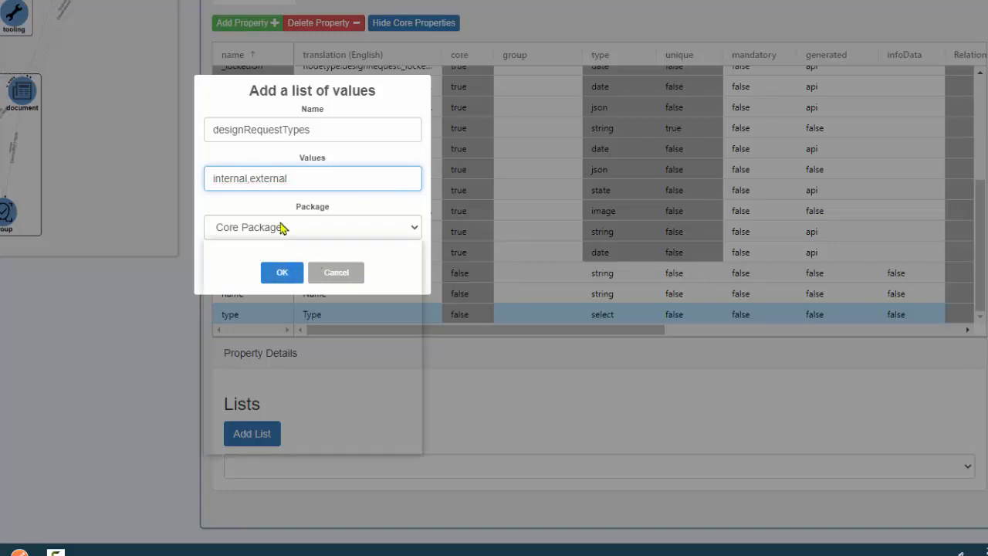
pyautogui.click(283, 439)
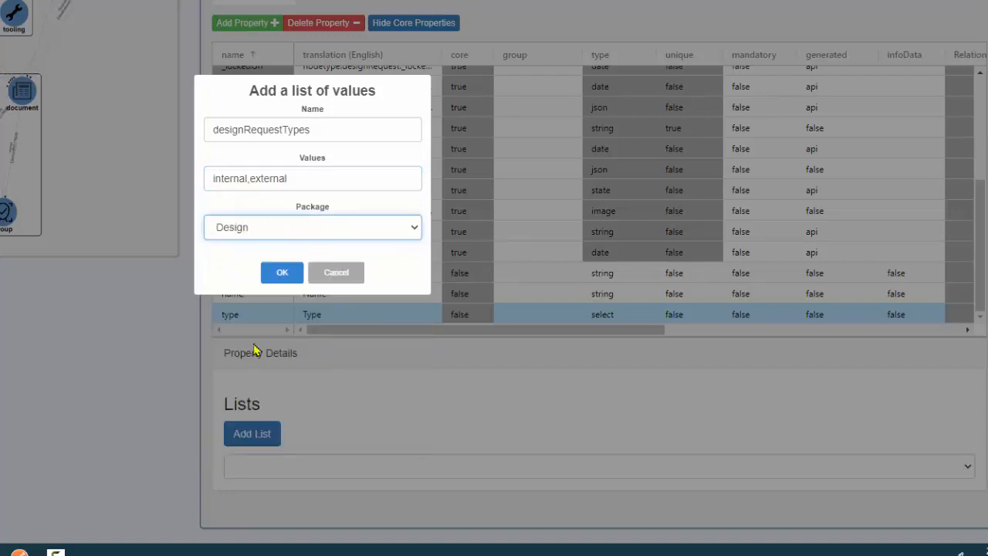
pyautogui.click(283, 273)
# Assign the designRequestTypes list to the type property
pyautogui.click(313, 230)
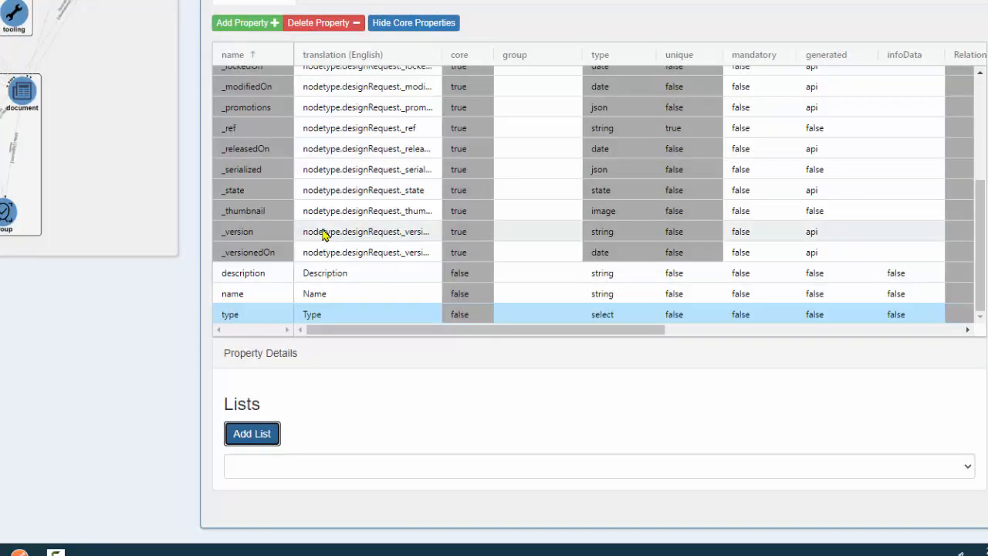
pyautogui.click(387, 472)
pyautogui.click(353, 297)
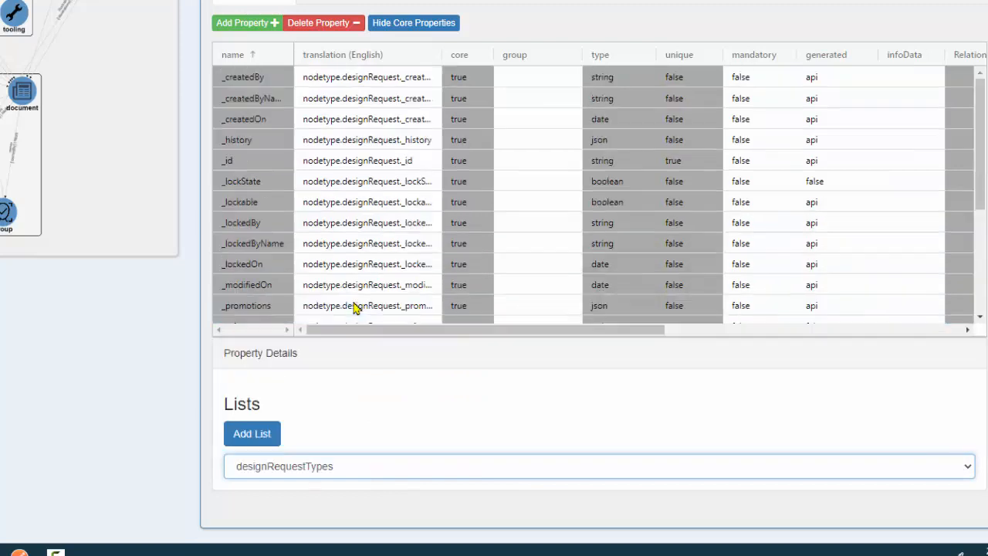
pyautogui.scroll(-3, 375, 231)
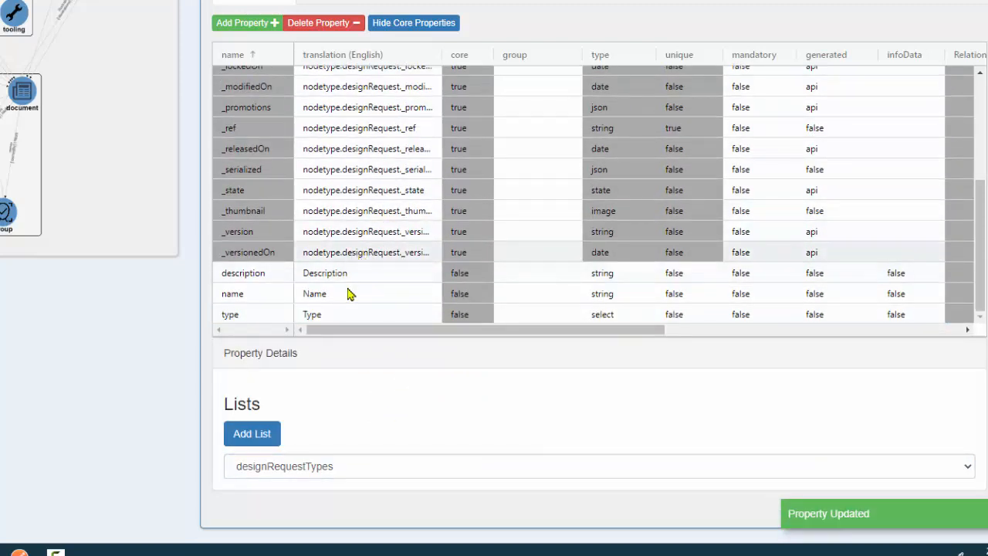
# In the nodetype's UI grid columns, move type above description and add a _ref column in first place
pyautogui.click(330, 2)
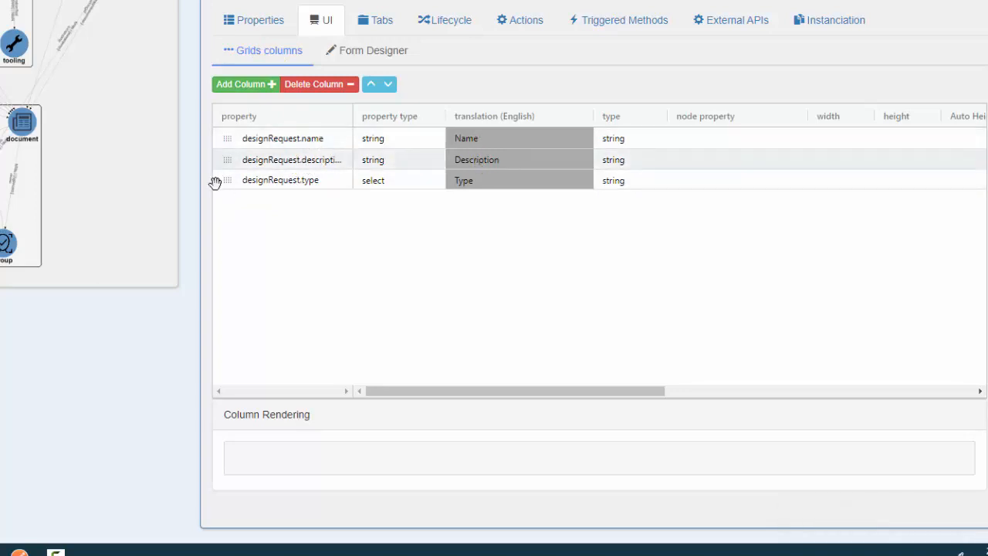
pyautogui.moveTo(225, 176); pyautogui.dragTo(227, 159)
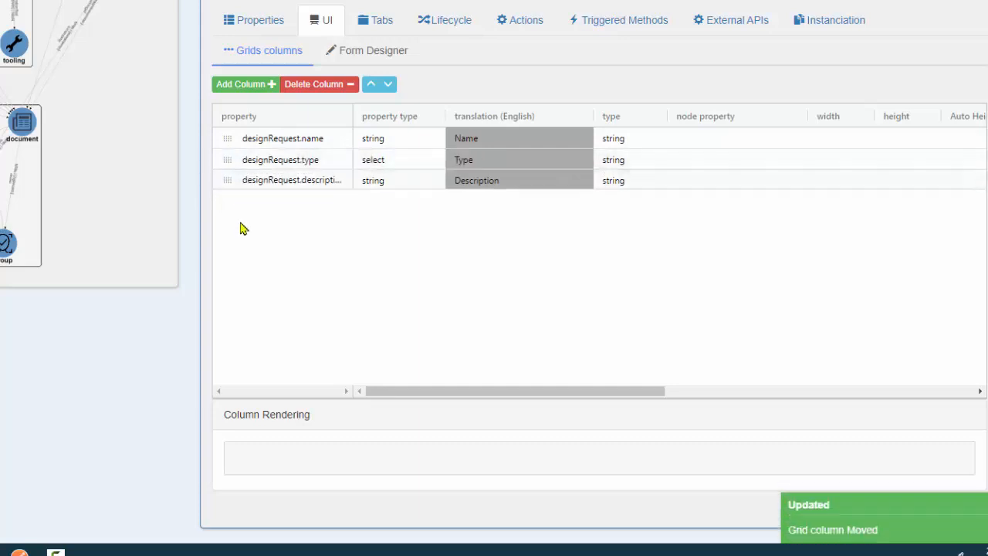
pyautogui.click(251, 87)
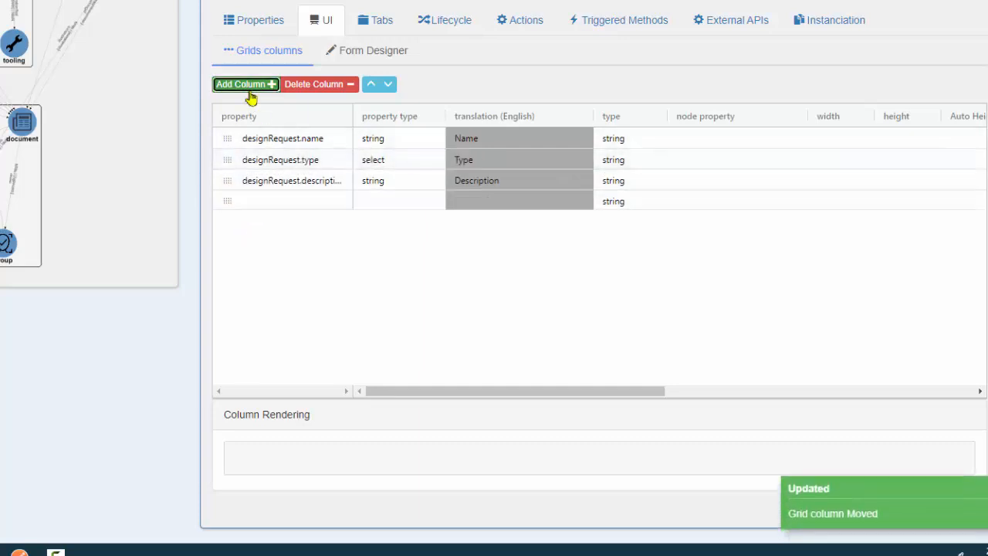
pyautogui.click(298, 204)
pyautogui.click(300, 206)
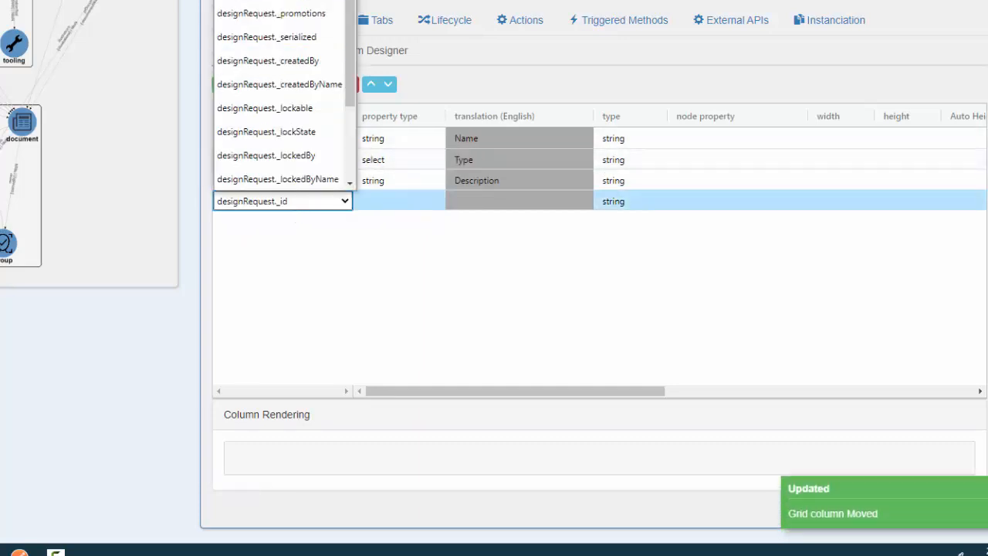
pyautogui.click(270, 20)
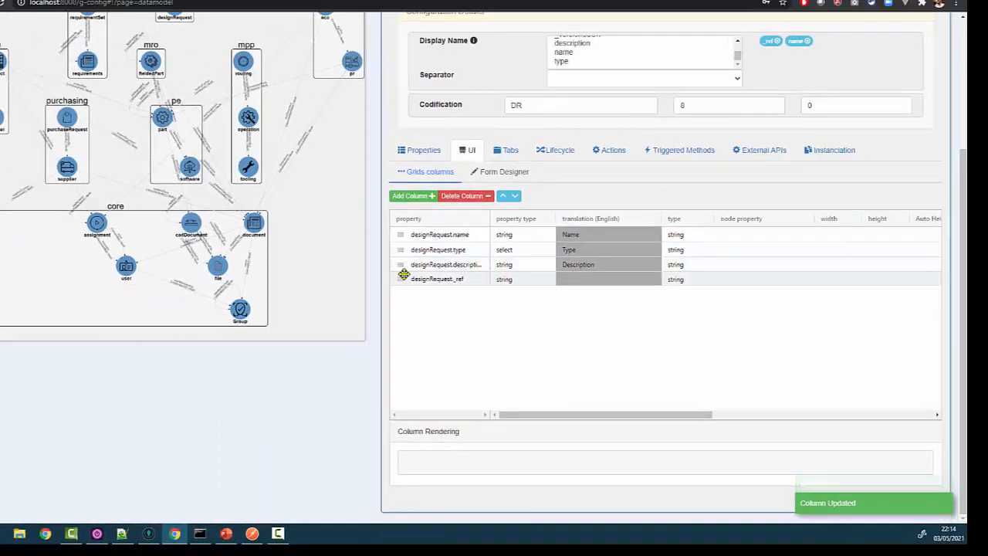
pyautogui.moveTo(404, 274); pyautogui.dragTo(410, 213)
# Add a grid column after description and set its property to designRequest._state
pyautogui.click(454, 293)
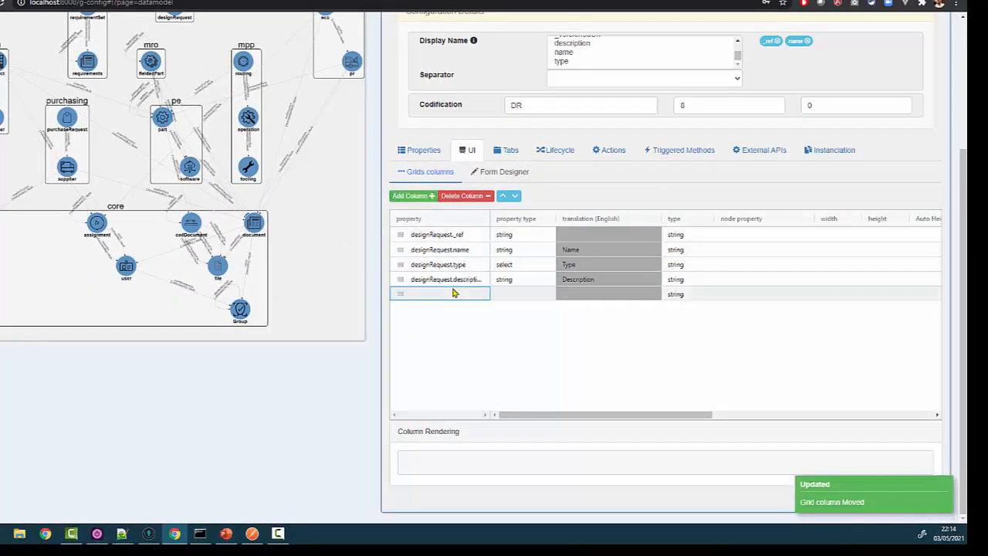
pyautogui.click(454, 293)
pyautogui.click(456, 22)
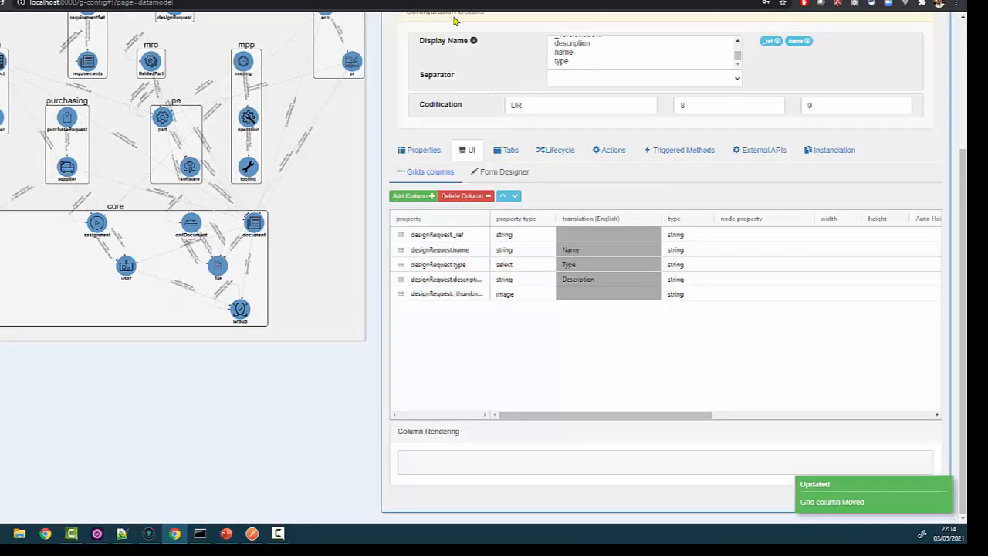
pyautogui.click(471, 296)
pyautogui.click(479, 294)
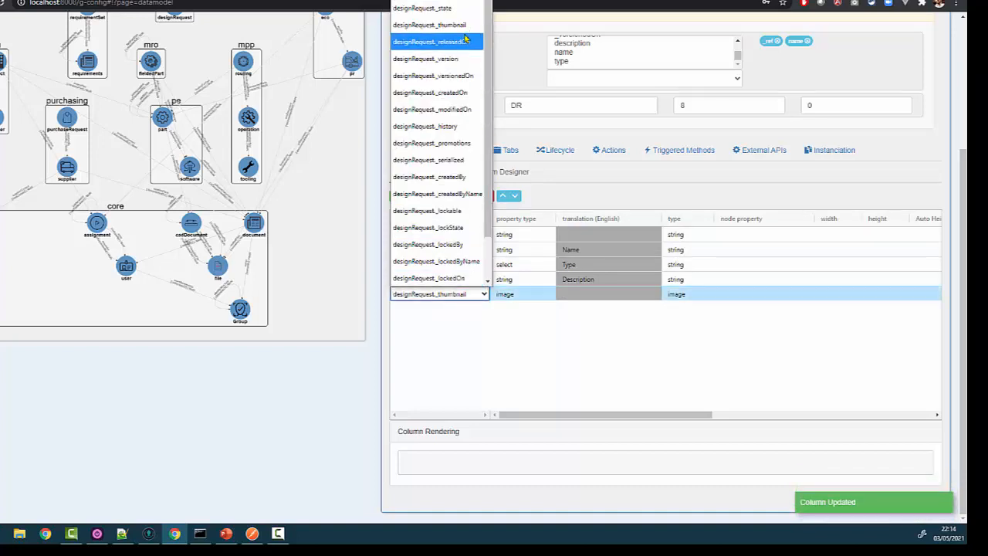
pyautogui.click(436, 9)
# Add another grid column for the designRequest._createdByName property
pyautogui.click(414, 198)
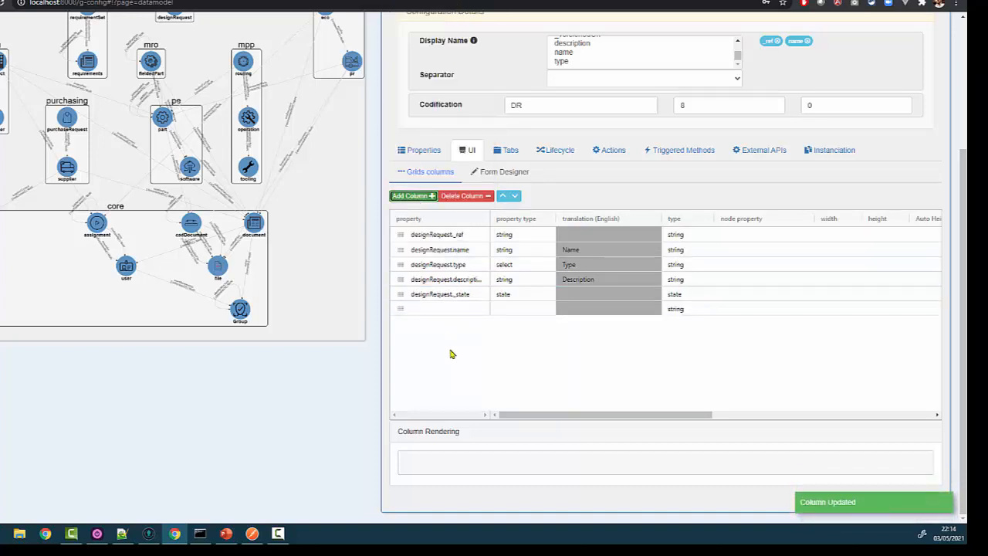
pyautogui.click(464, 310)
pyautogui.click(466, 310)
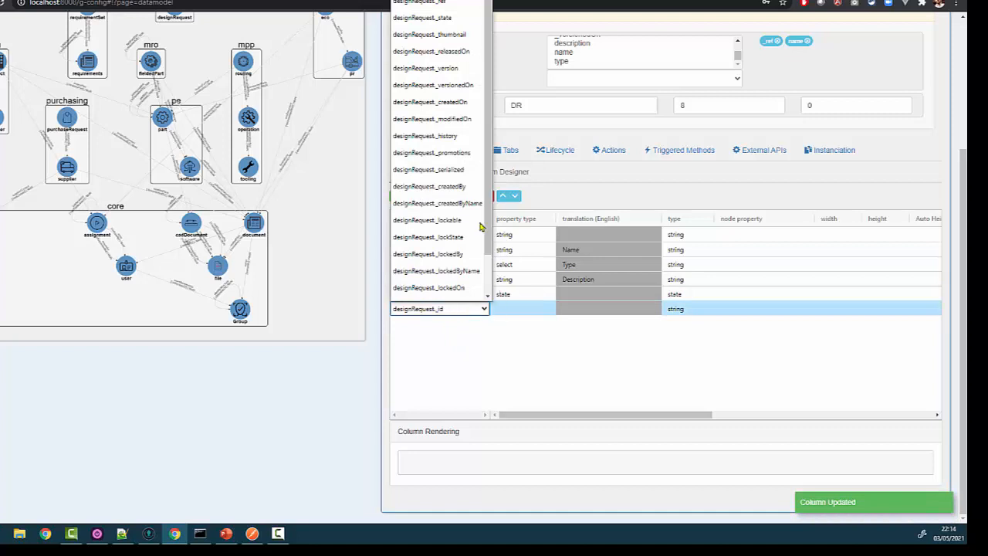
pyautogui.click(430, 186)
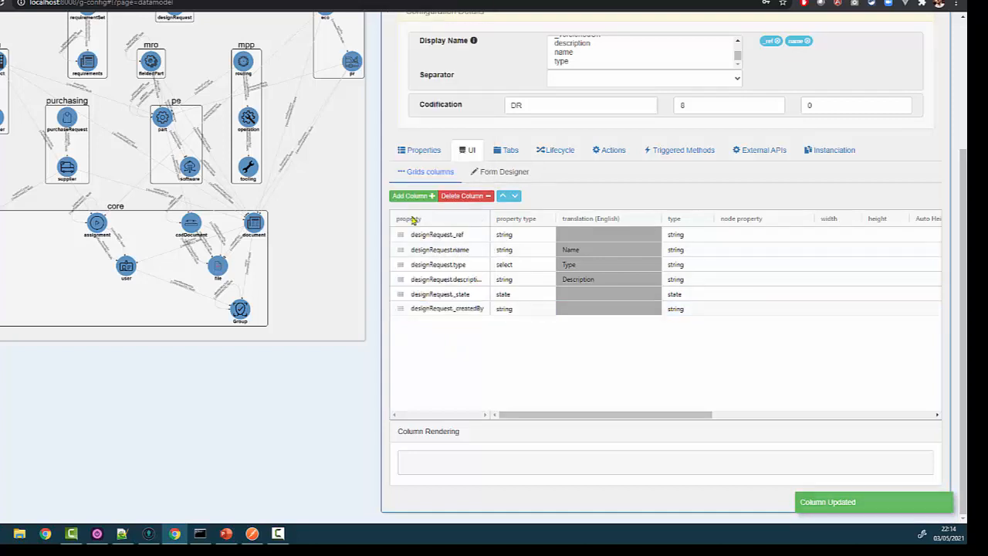
pyautogui.click(469, 311)
pyautogui.click(470, 310)
pyautogui.click(468, 192)
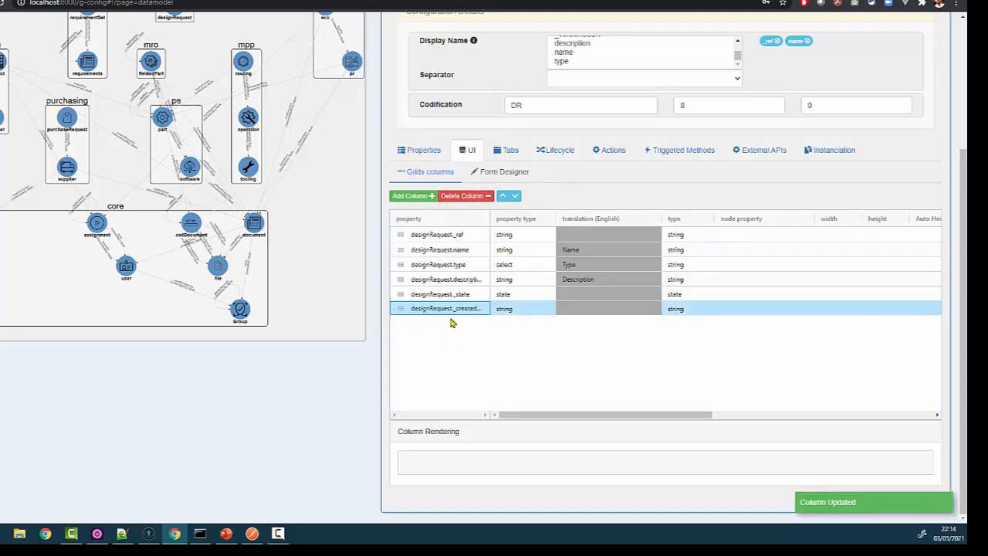
# Add a grid column for the designRequest._createdOn property at the end of the list
pyautogui.click(414, 197)
pyautogui.click(463, 323)
pyautogui.click(462, 322)
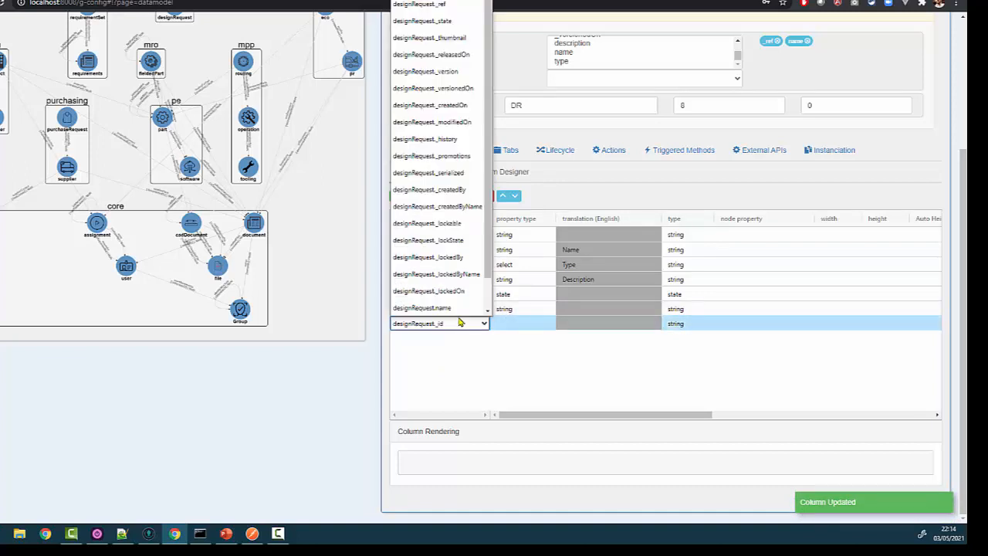
pyautogui.click(468, 105)
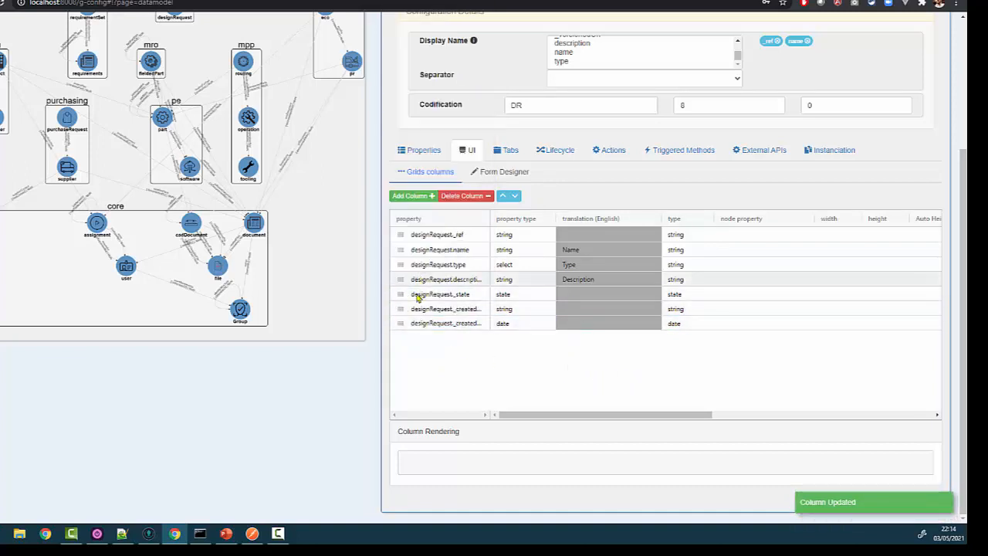
# Move the _state grid column up to just below name and delete it
pyautogui.moveTo(400, 294); pyautogui.dragTo(404, 264)
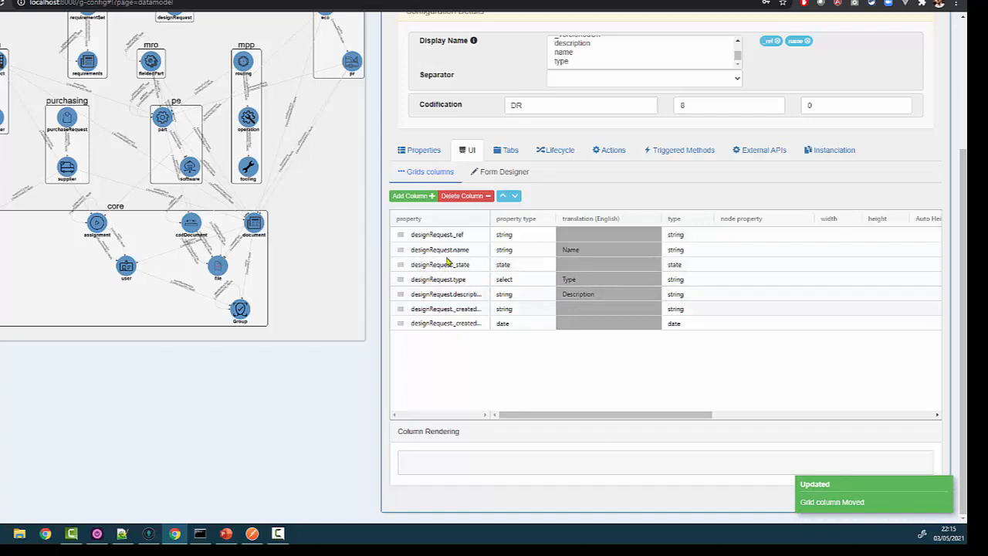
pyautogui.click(448, 264)
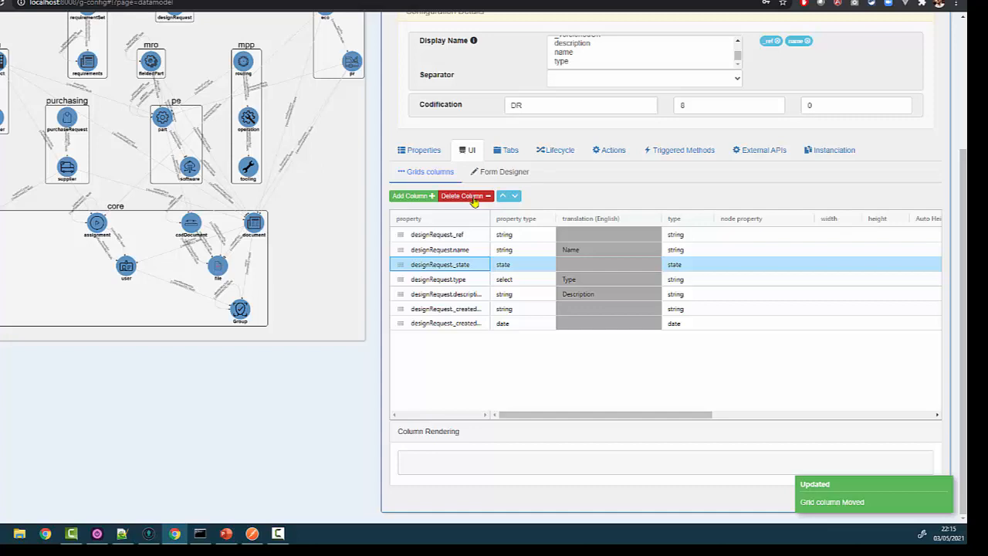
pyautogui.click(463, 196)
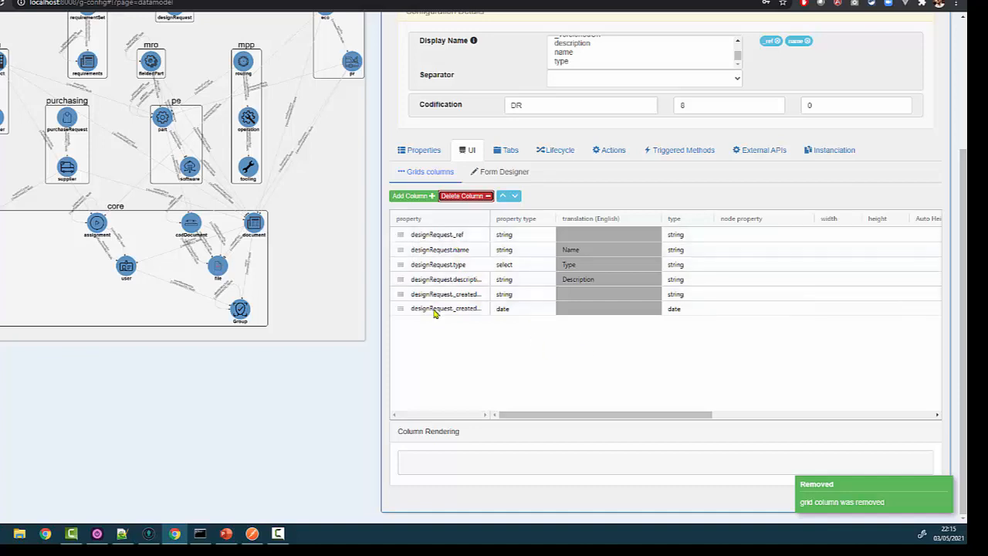
# View the form designer, return to the properties and set the type property's group to Identification
pyautogui.click(503, 171)
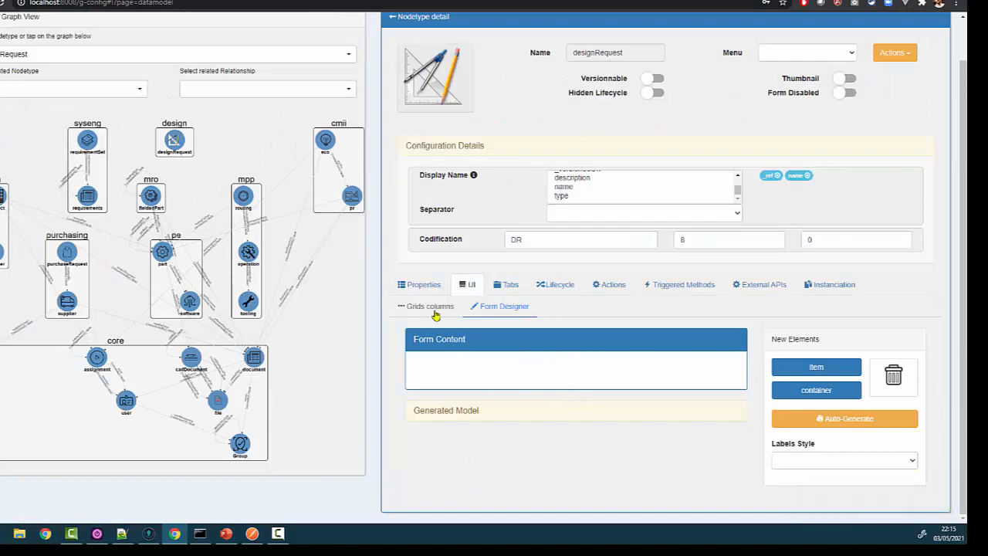
pyautogui.click(424, 285)
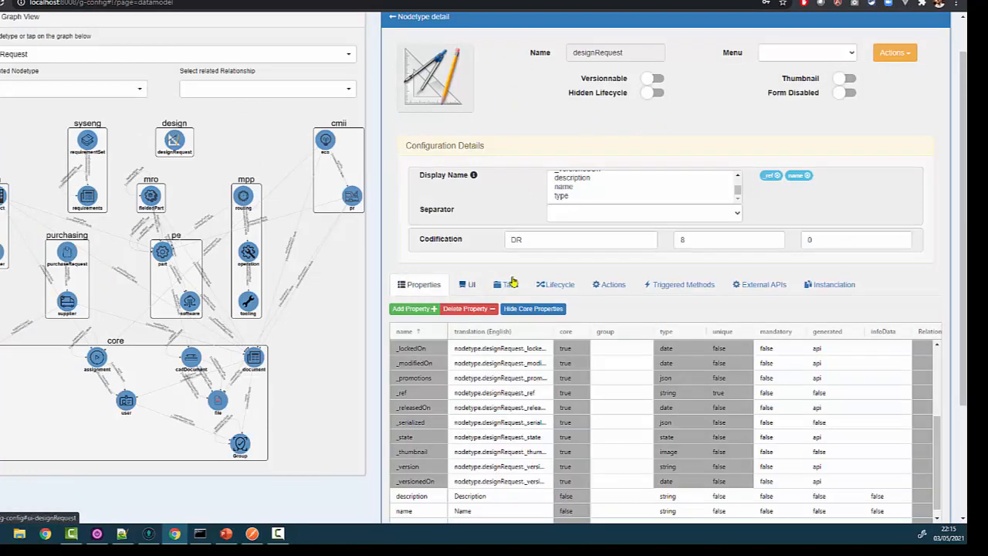
pyautogui.scroll(-2, 640, 250)
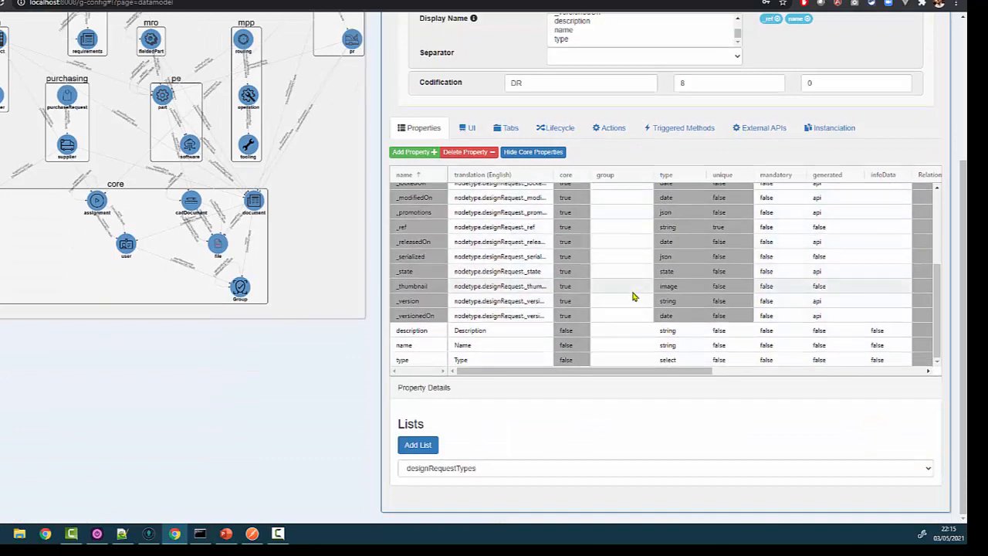
pyautogui.click(630, 360)
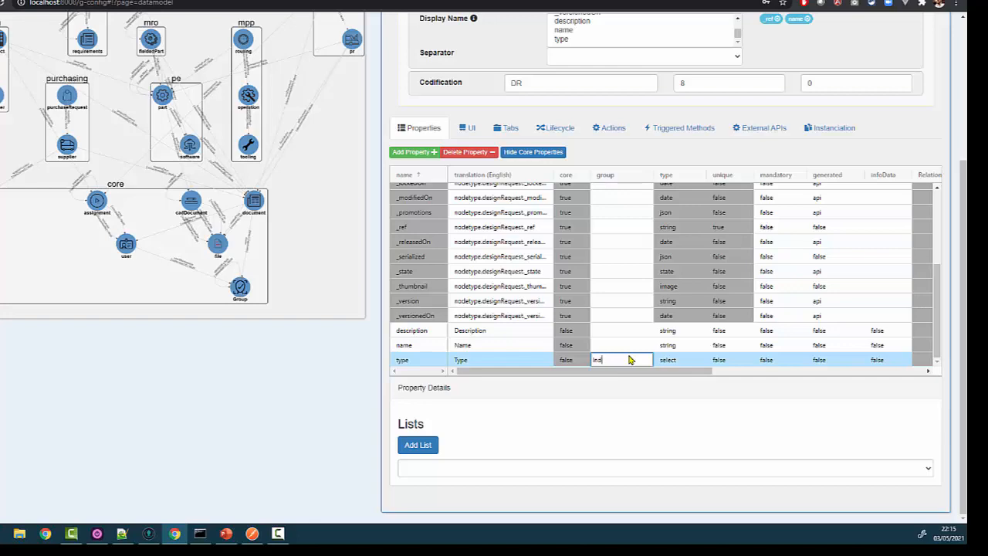
pyautogui.write('Identification')
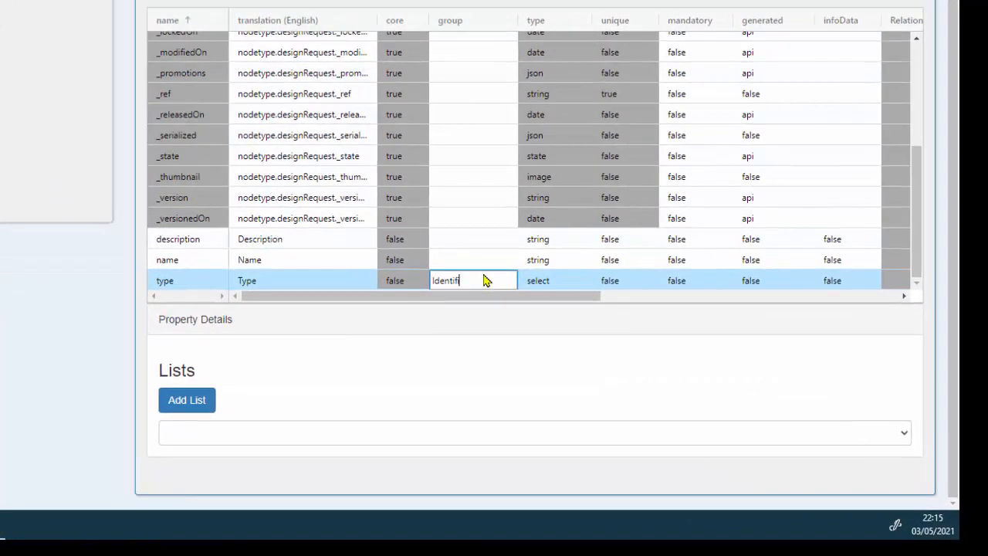
# Copy the Identification group from the type property to the description, name and _ref properties
pyautogui.moveTo(491, 281); pyautogui.dragTo(403, 282)
pyautogui.hotkey('ctrl', 'c')
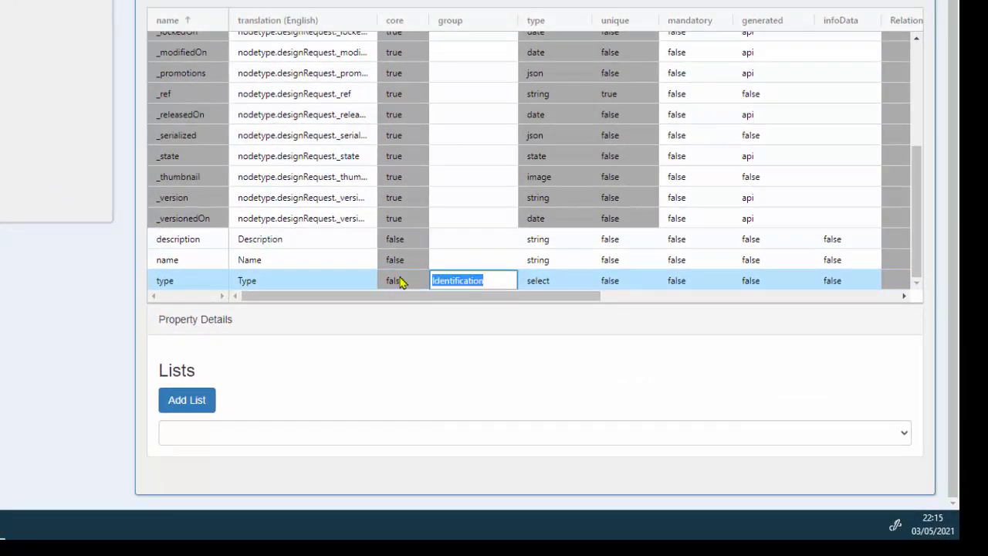
pyautogui.click(467, 256)
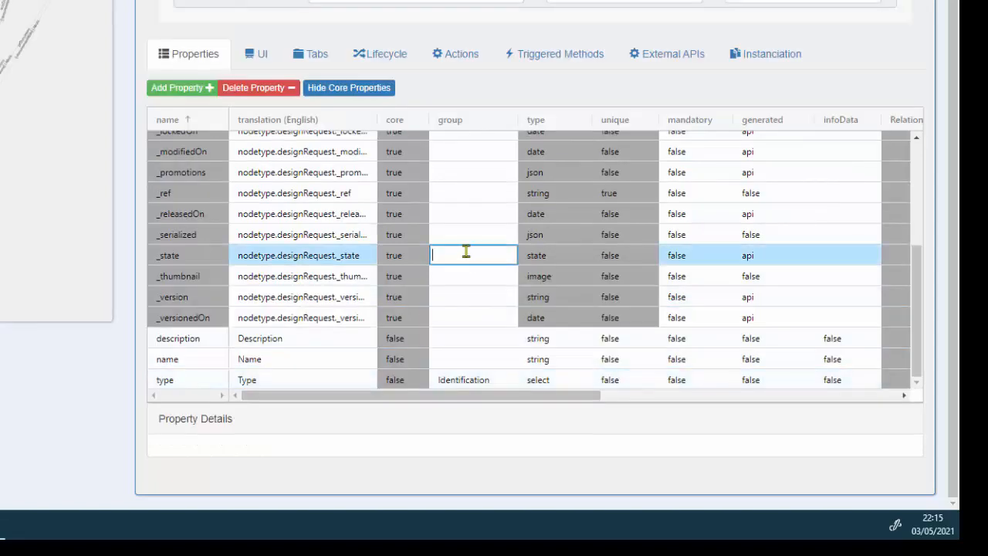
pyautogui.click(466, 347)
pyautogui.hotkey('ctrl', 'v')
pyautogui.click(464, 359)
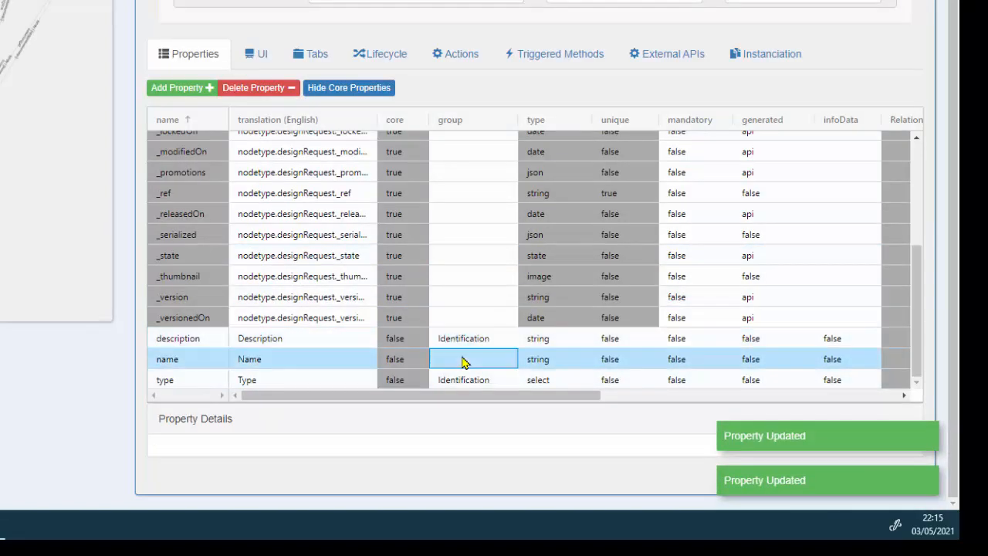
pyautogui.hotkey('ctrl', 'v')
pyautogui.click(475, 193)
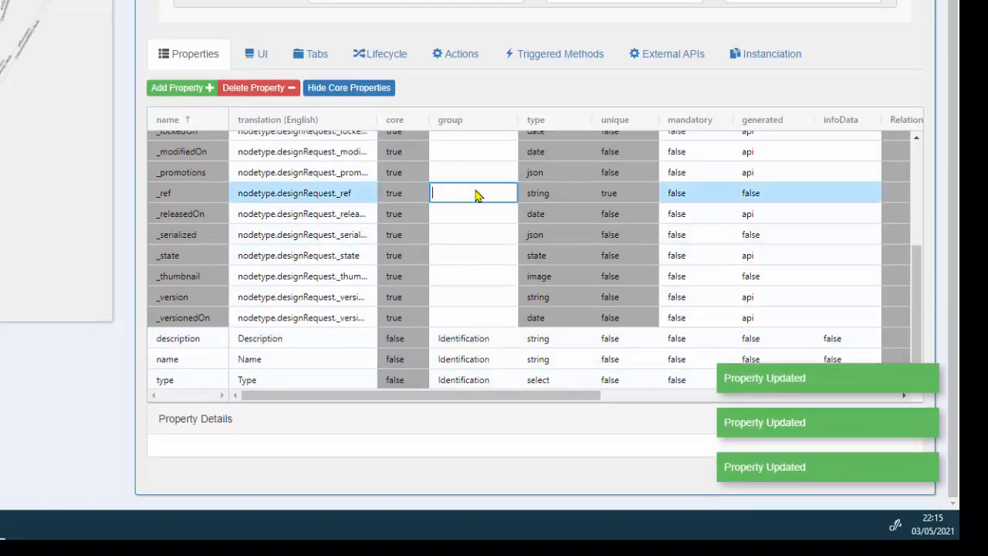
pyautogui.hotkey('ctrl', 'v')
pyautogui.click(481, 215)
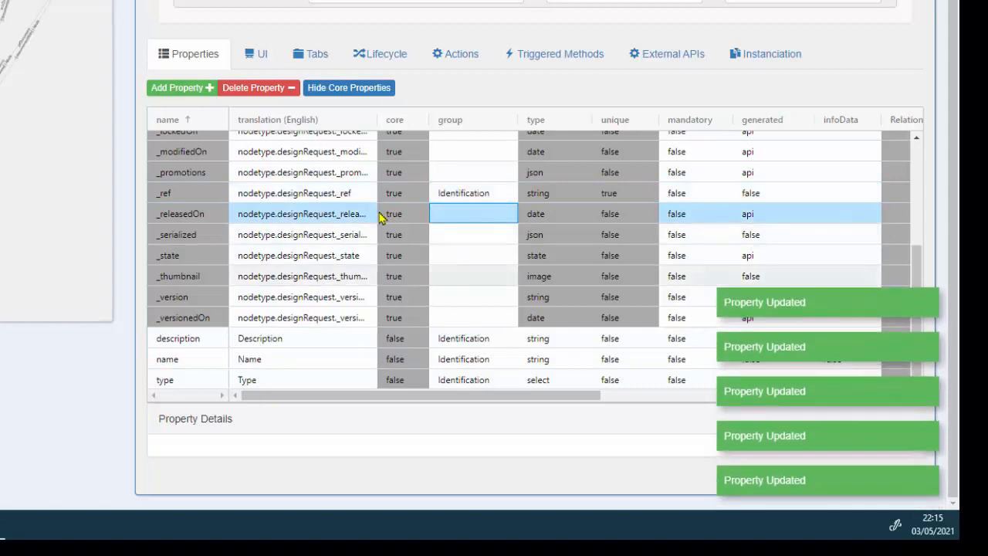
# Auto-generate the form content in the form designer and move the type item above description
pyautogui.click(255, 53)
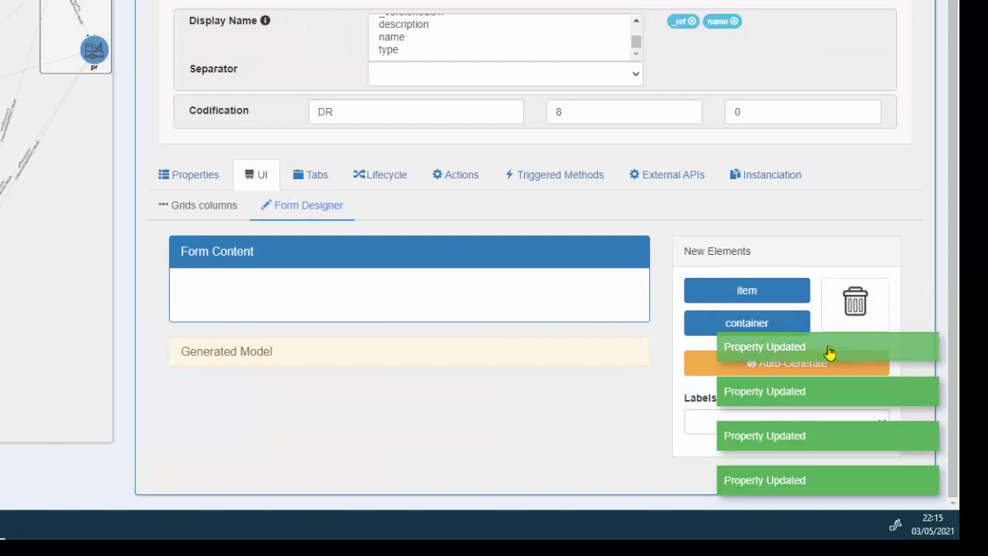
pyautogui.click(795, 364)
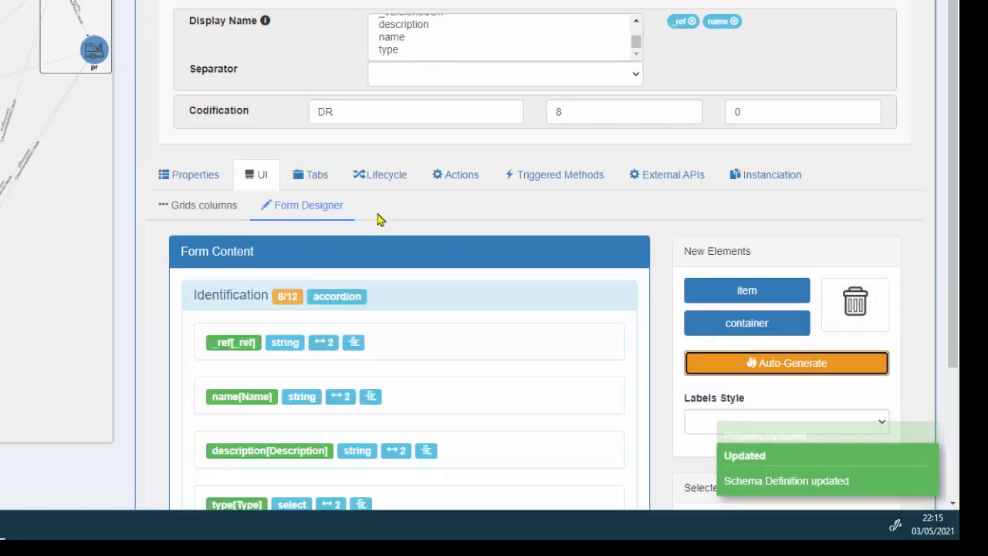
pyautogui.scroll(-2, 377, 216)
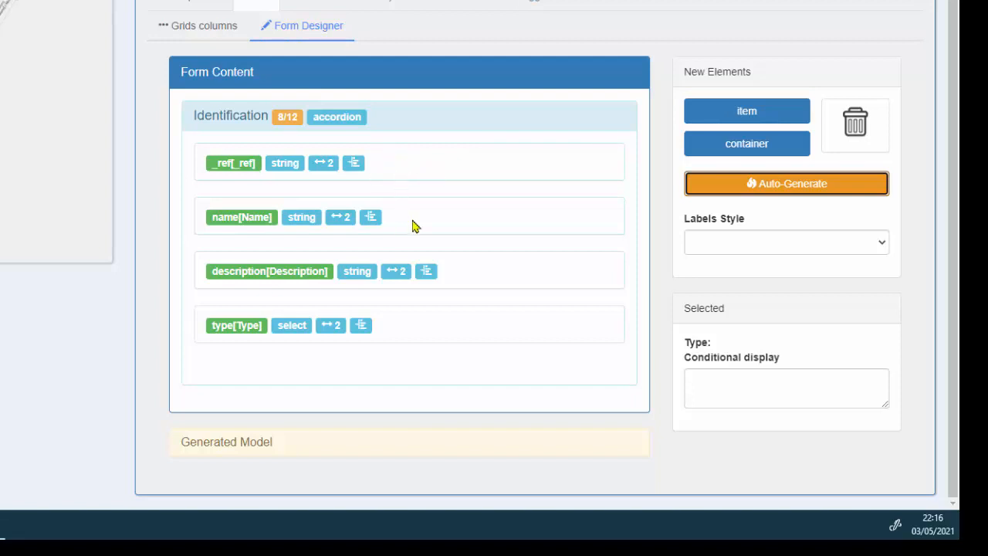
pyautogui.click(411, 327)
pyautogui.moveTo(411, 327); pyautogui.dragTo(408, 283)
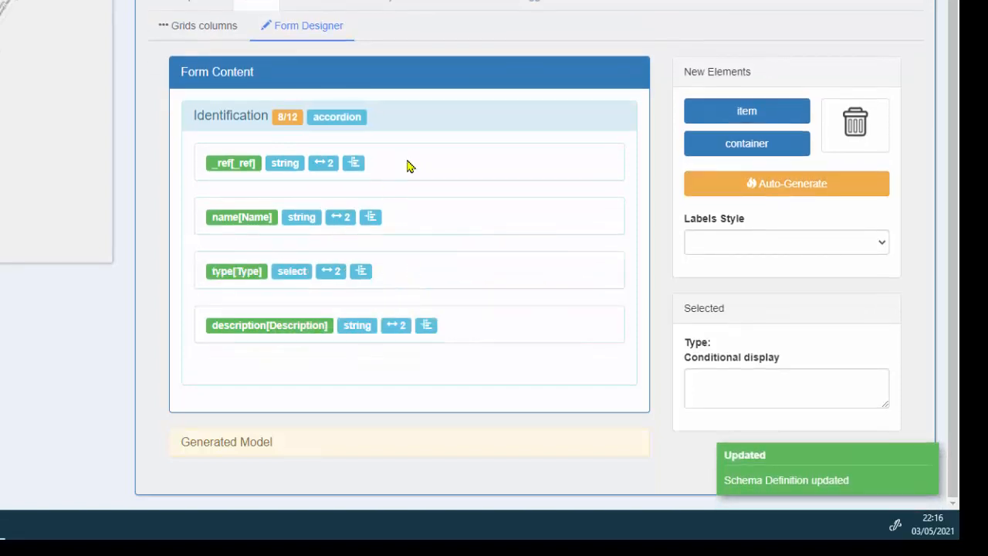
# Set the size of the description form item to 6
pyautogui.click(475, 332)
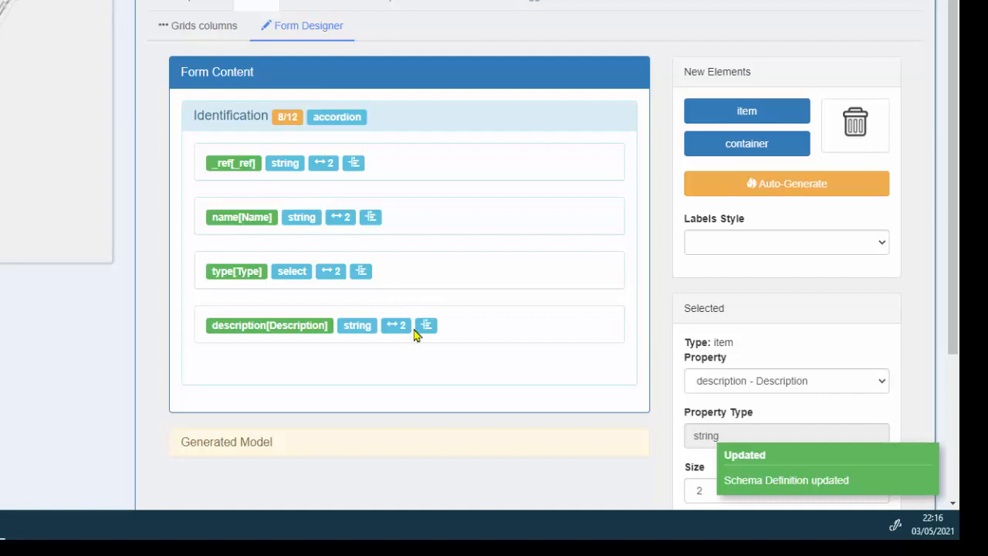
pyautogui.scroll(-3, 778, 381)
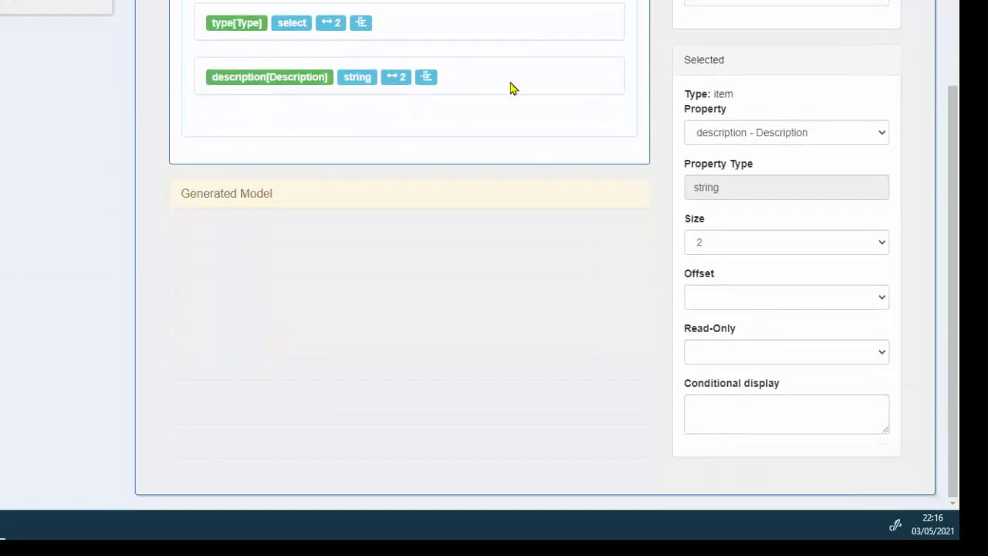
pyautogui.click(758, 243)
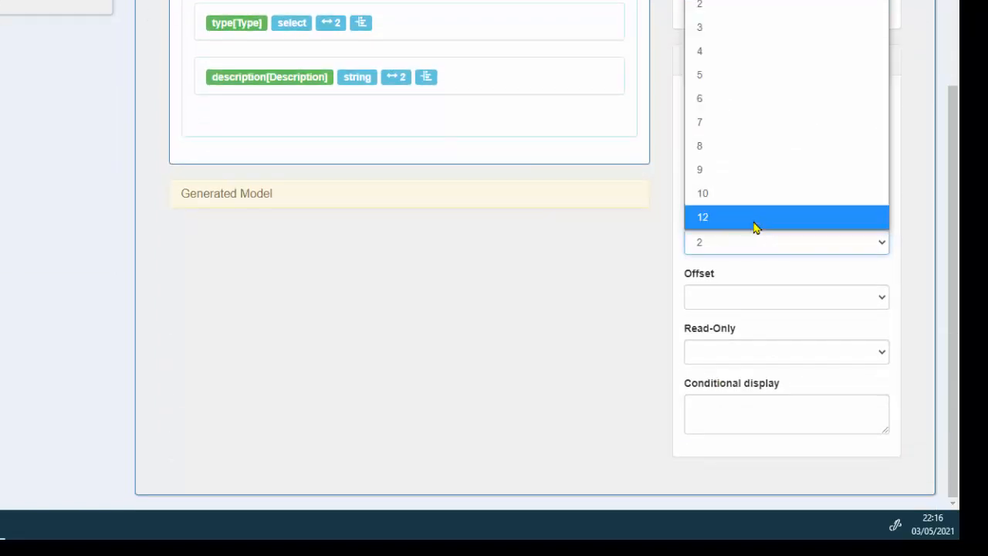
pyautogui.click(754, 222)
pyautogui.click(753, 242)
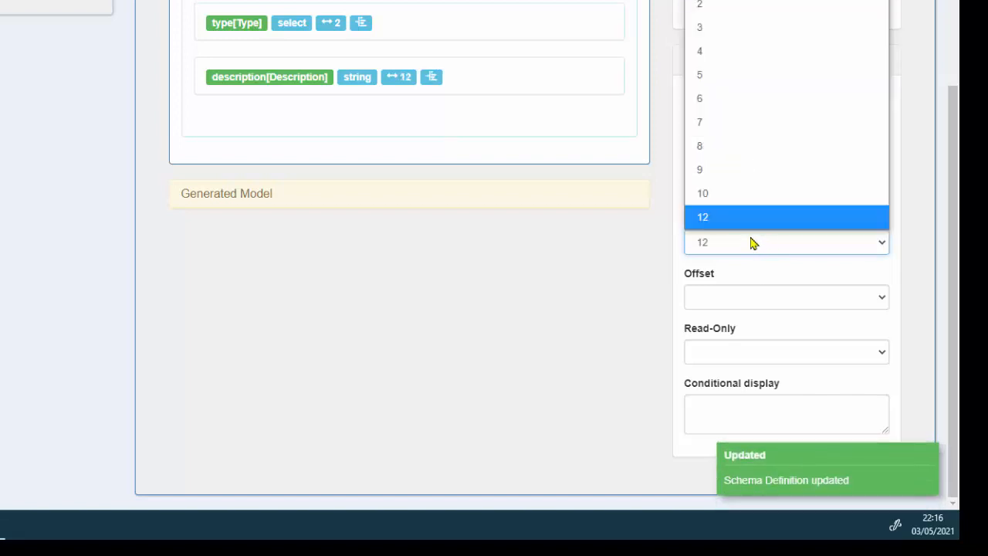
pyautogui.click(761, 99)
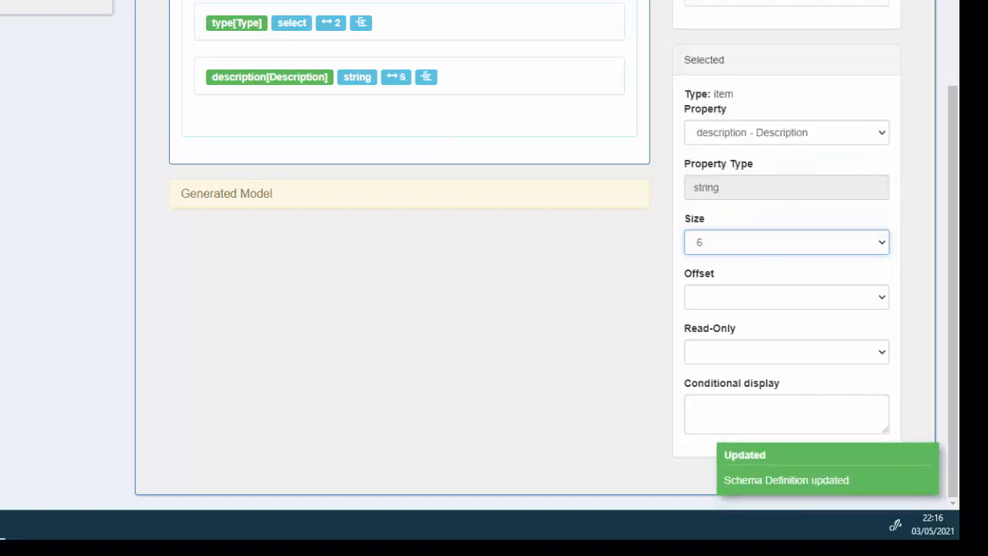
pyautogui.scroll(5, 623, 309)
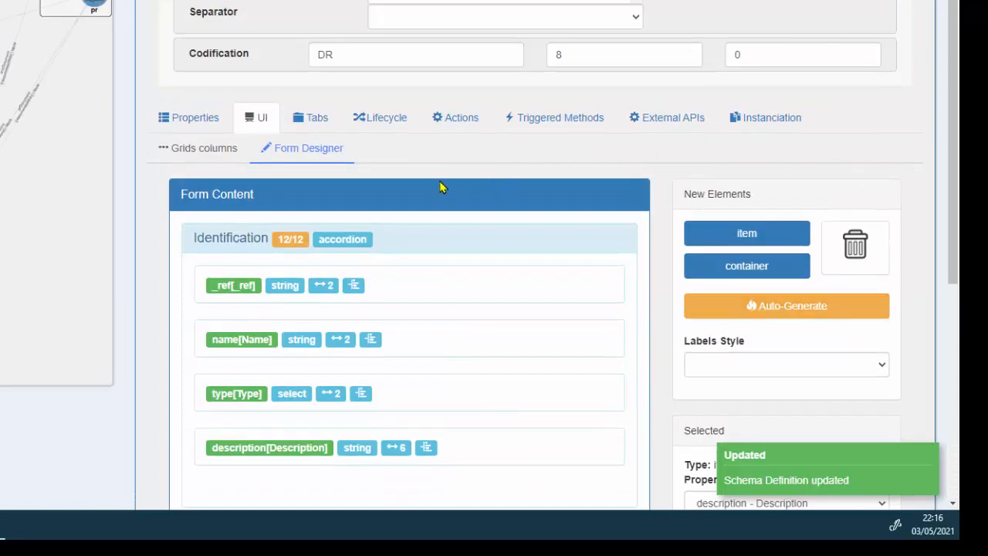
pyautogui.scroll(-2, 404, 187)
pyautogui.scroll(1, 320, 88)
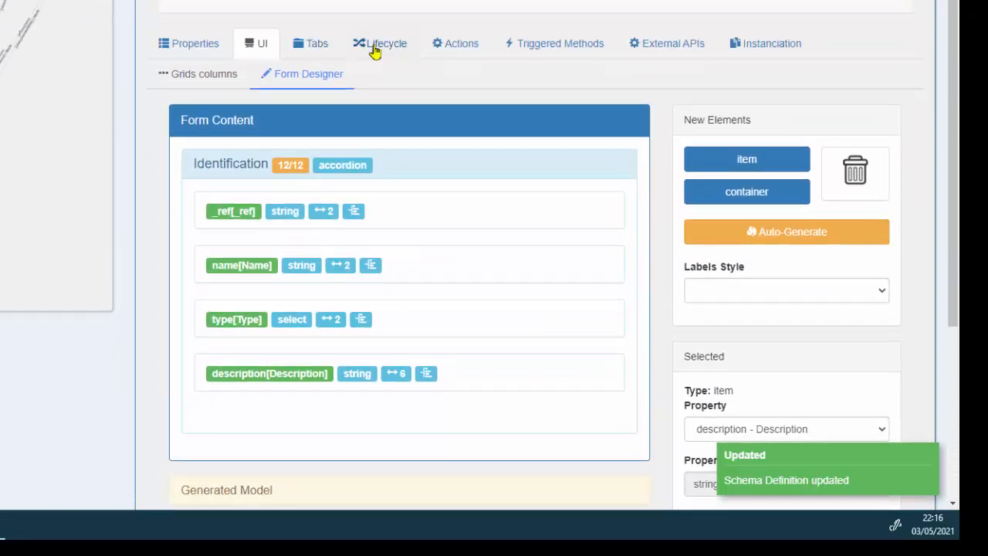
# Assign the designRequest nodetype to the Design menu
pyautogui.scroll(2, 425, 77)
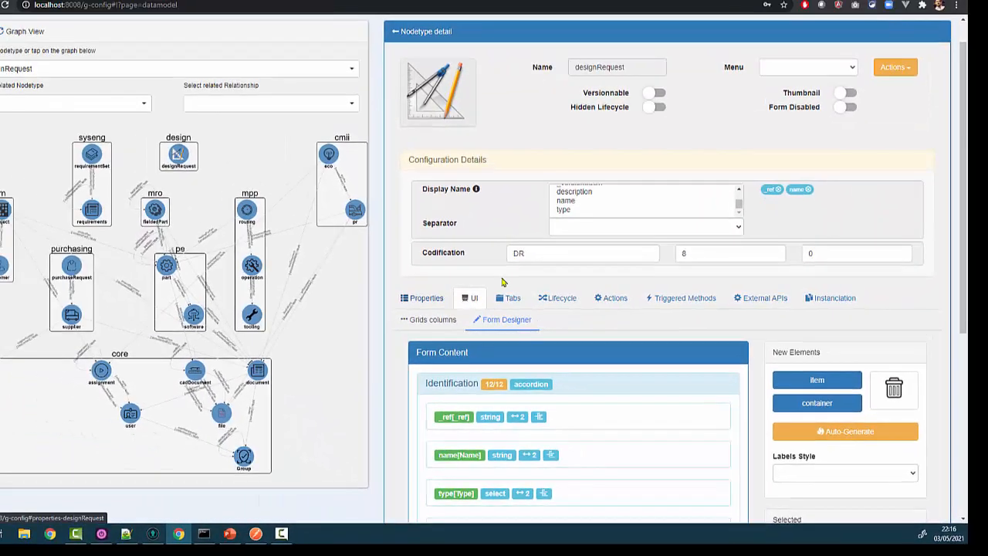
pyautogui.click(809, 69)
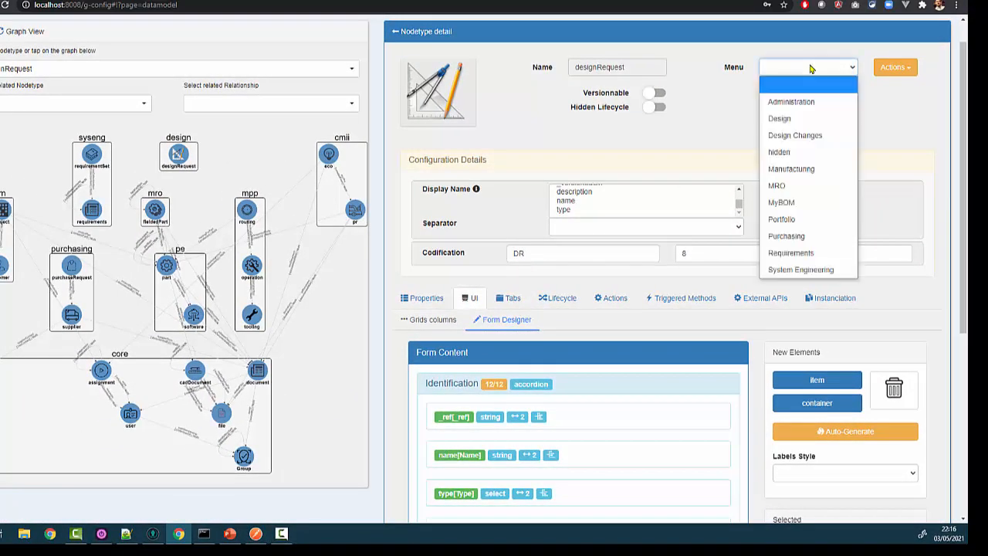
pyautogui.click(802, 122)
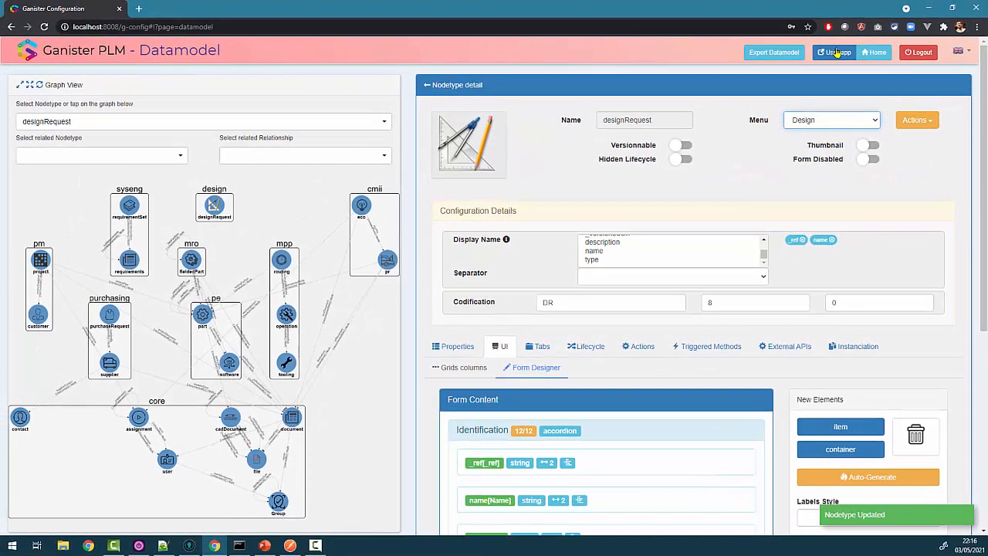
# Switch to the Ganister user app and clear the Recent Items list on the dashboard
pyautogui.click(837, 54)
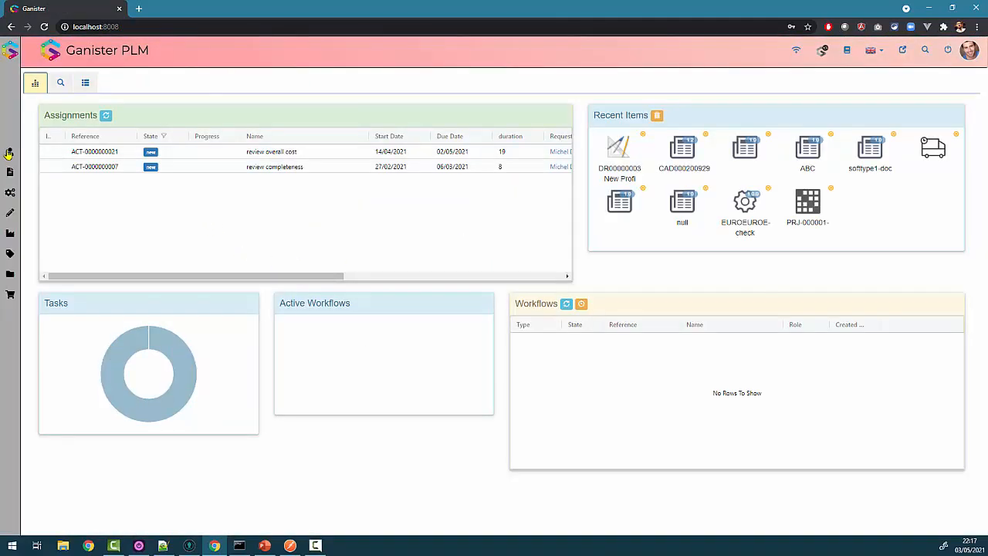
pyautogui.moveTo(11, 150)
pyautogui.click(366, 84)
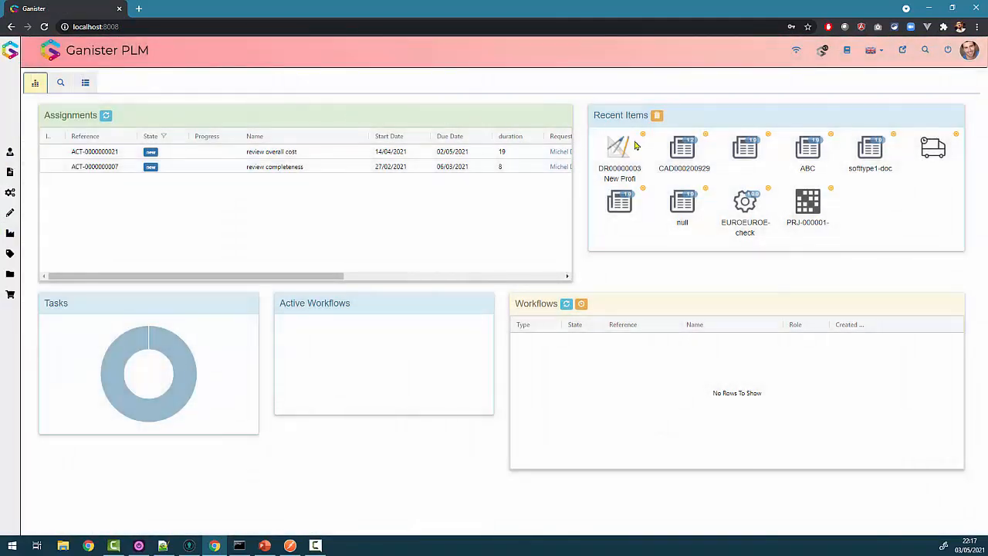
pyautogui.click(659, 116)
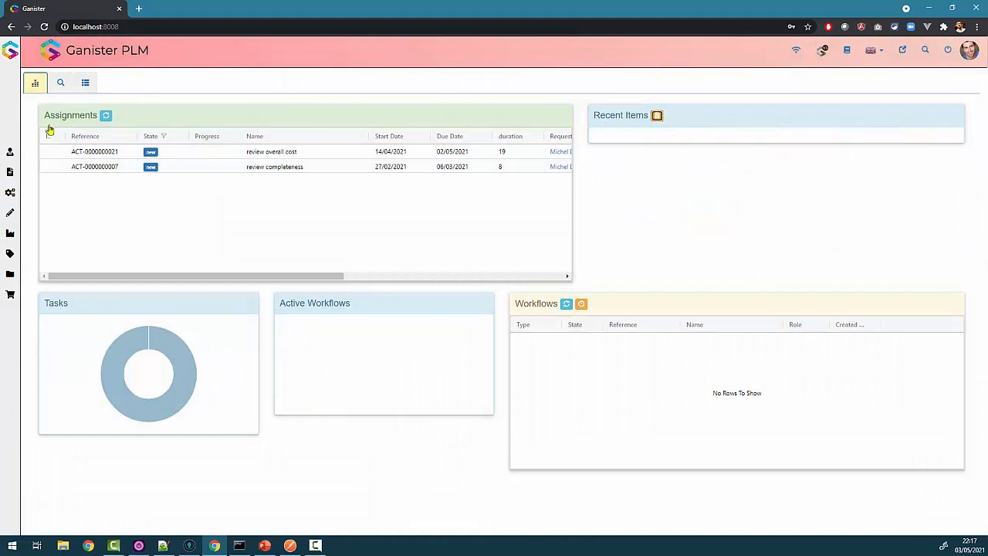
# Reset the columns configuration of the designRequest list and adjust the width of its ref column
pyautogui.click(87, 84)
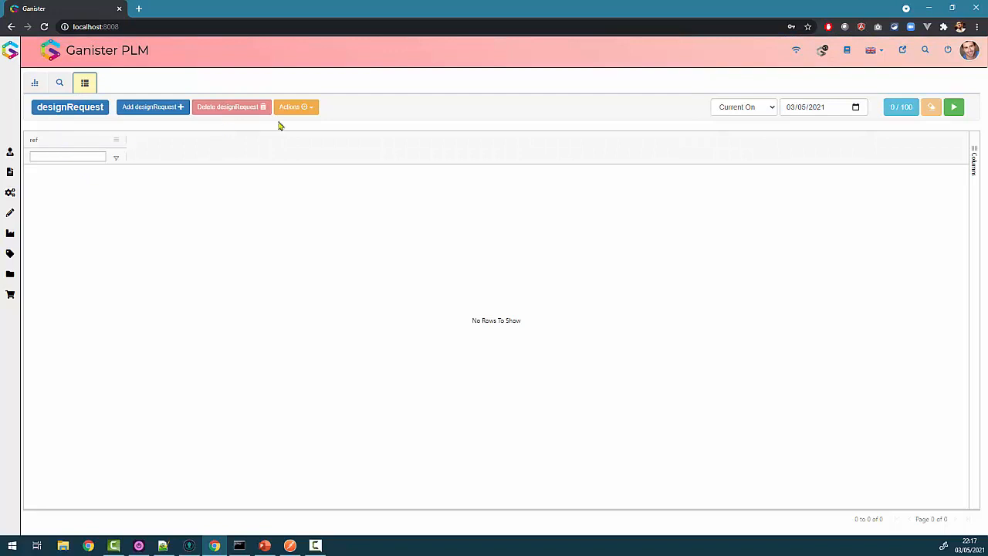
pyautogui.click(311, 108)
pyautogui.click(316, 127)
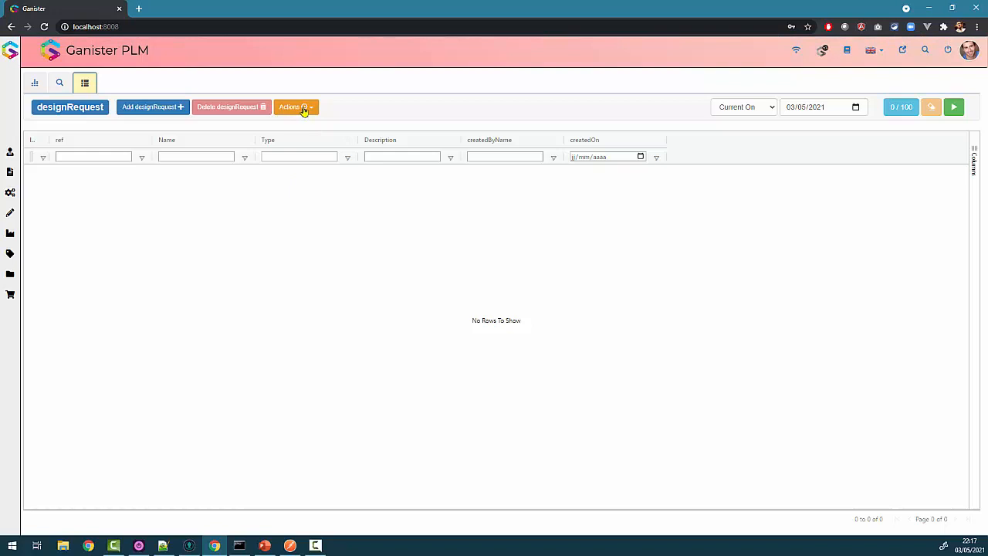
pyautogui.click(305, 109)
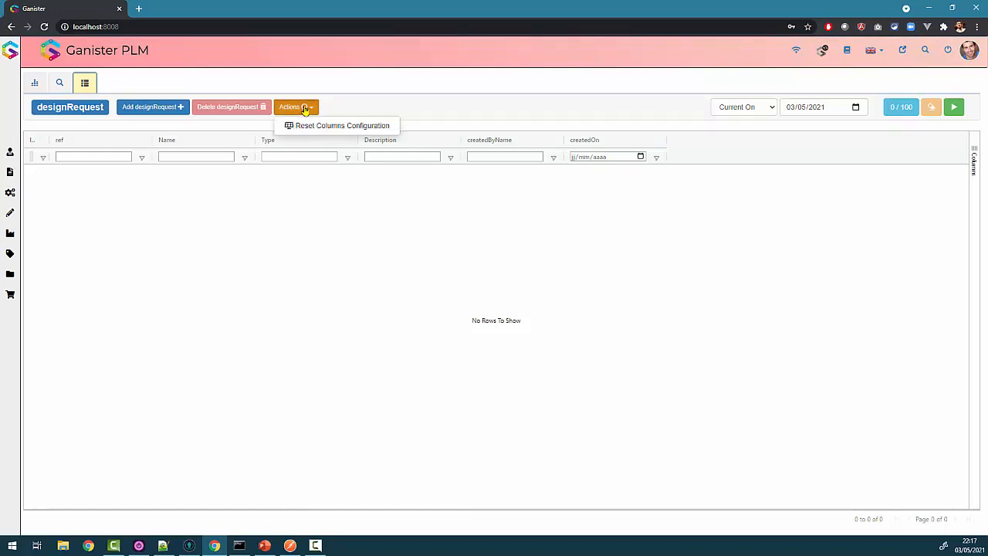
pyautogui.click(376, 113)
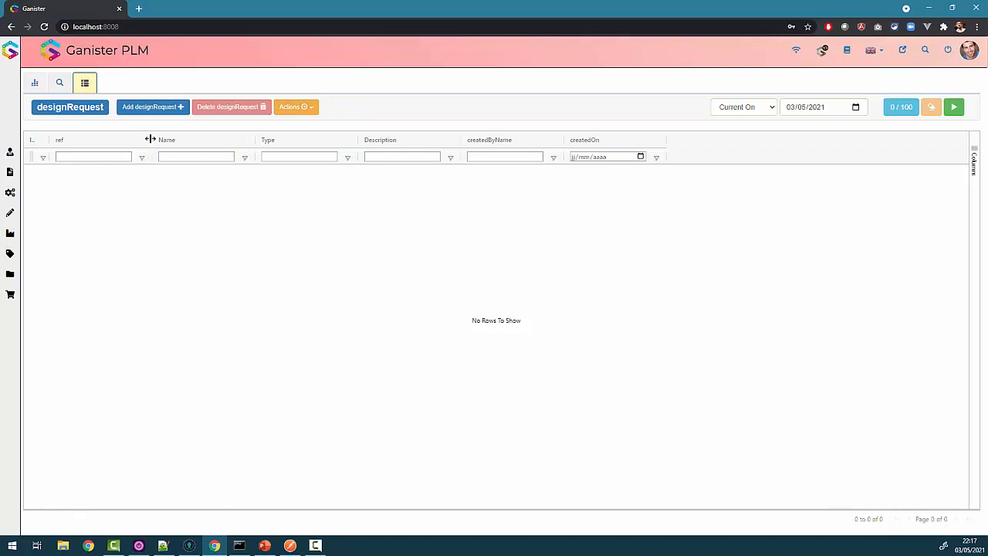
pyautogui.moveTo(155, 141); pyautogui.dragTo(201, 144)
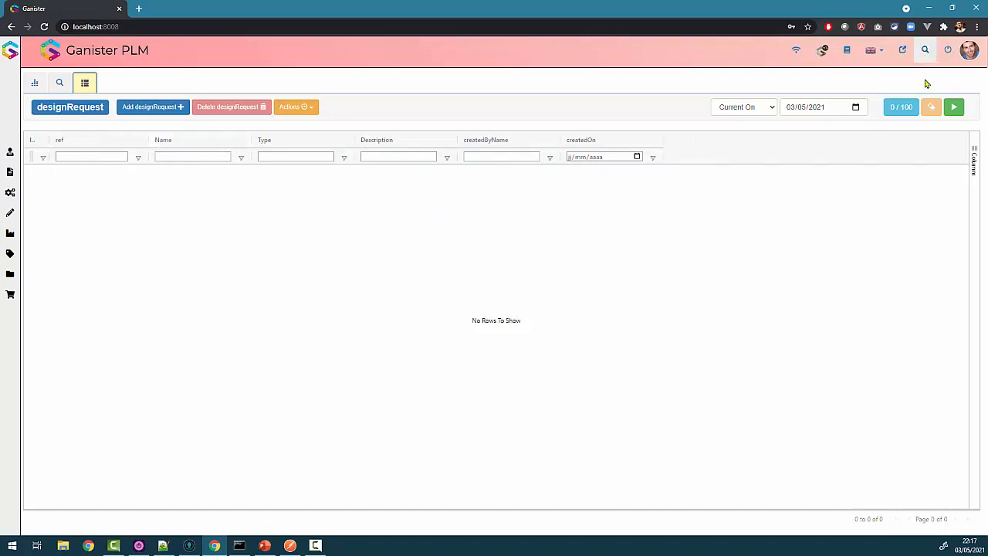
# Add a new designRequest and examine the Ref field on its Identification form
pyautogui.click(153, 112)
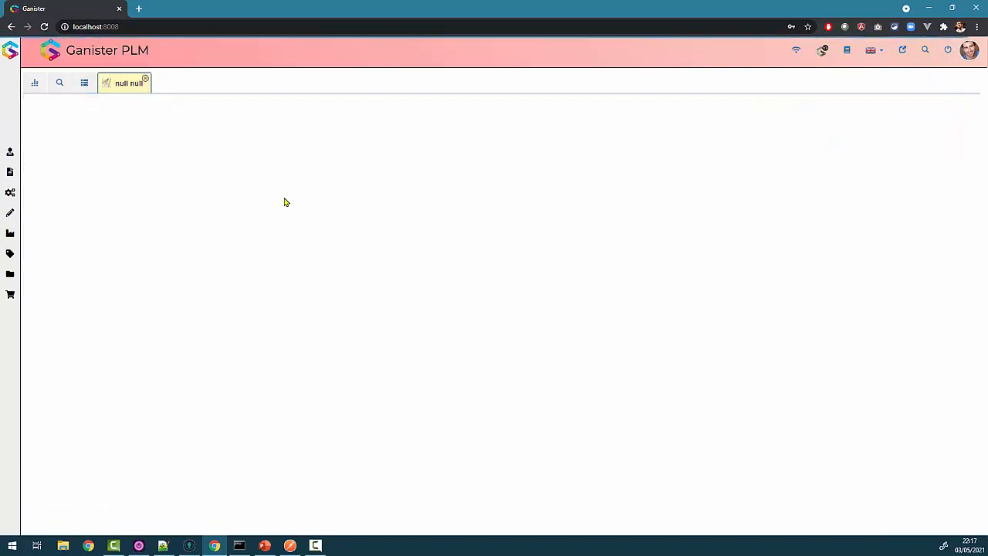
pyautogui.click(165, 157)
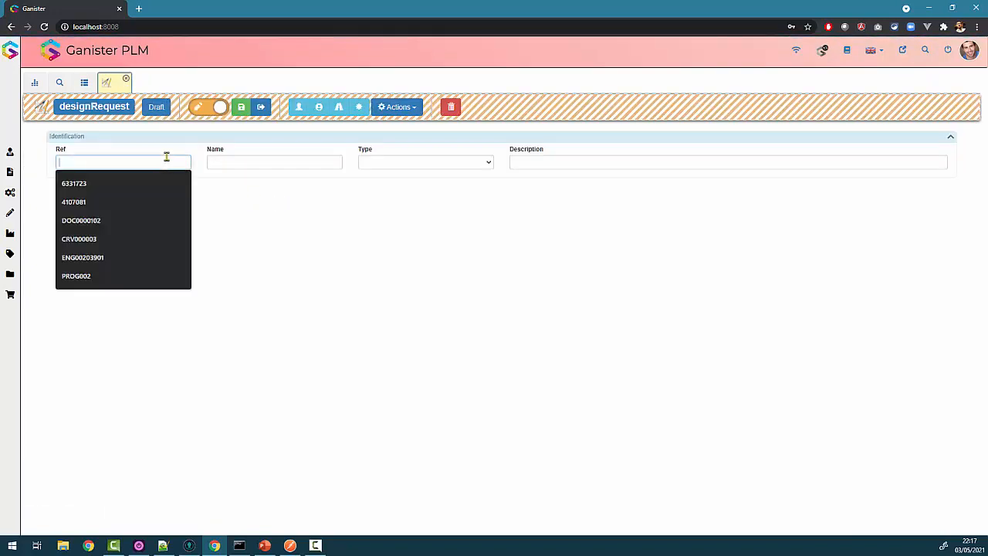
pyautogui.click(253, 198)
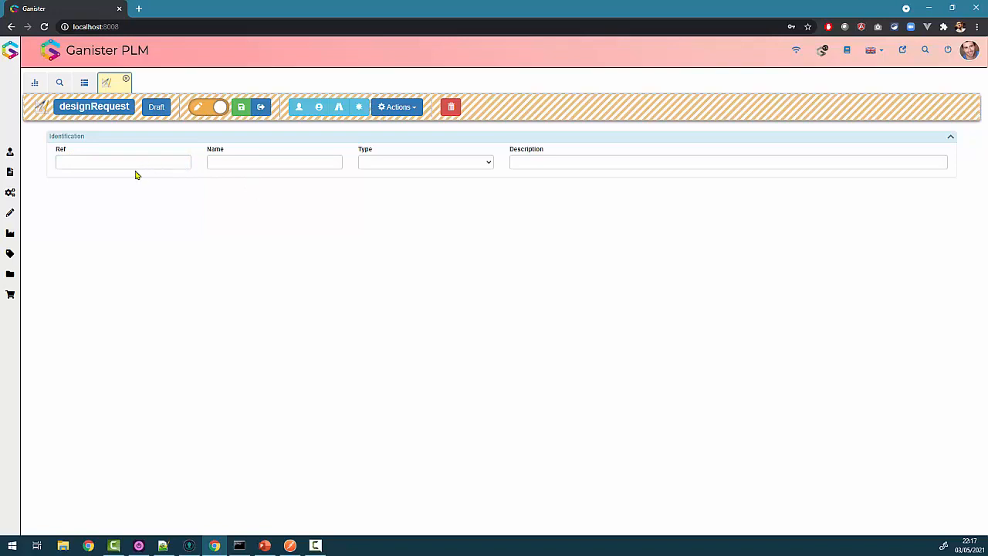
# Switch to G-Config and set the generated option of the designRequest nodetype's _ref property to codification
pyautogui.click(903, 51)
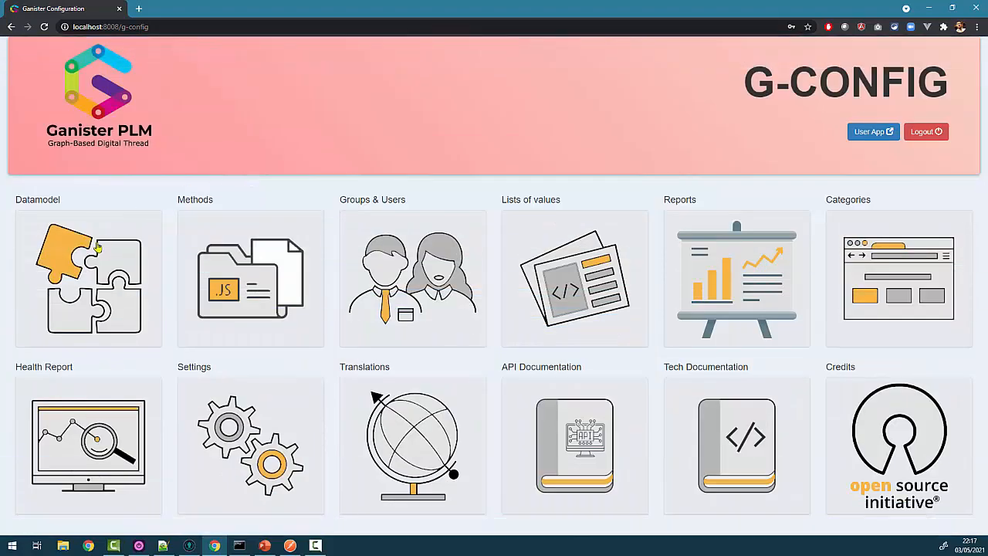
pyautogui.click(96, 248)
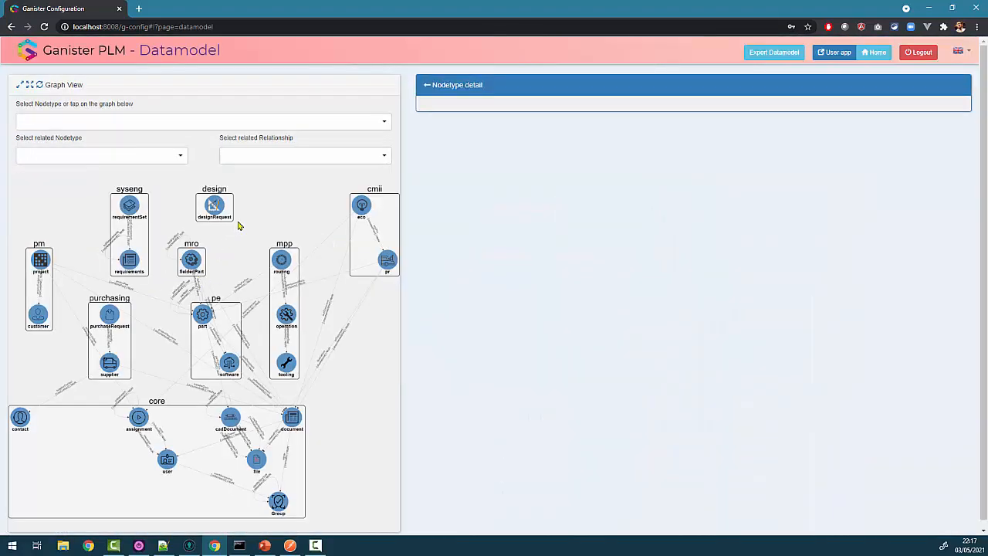
pyautogui.click(217, 206)
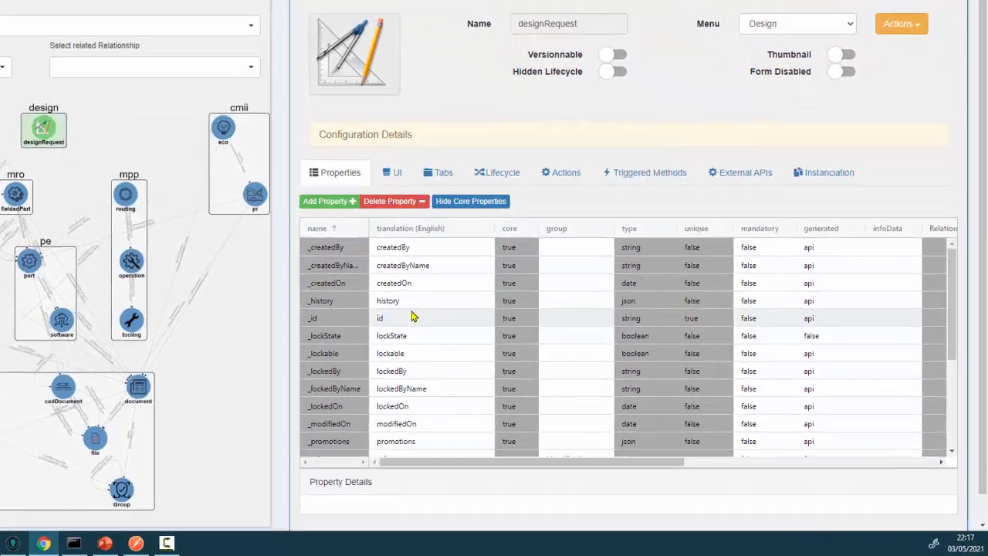
pyautogui.scroll(-1, 412, 317)
pyautogui.click(430, 390)
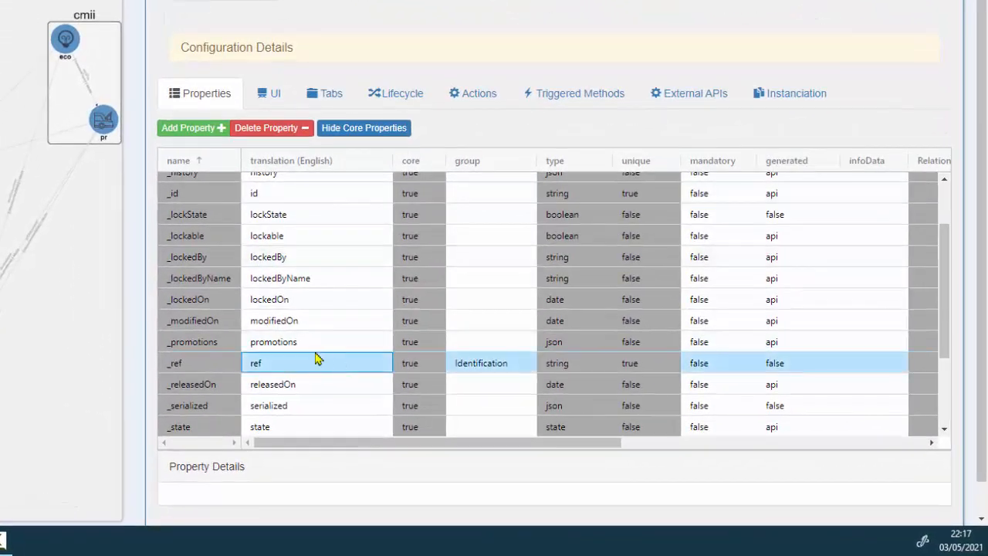
pyautogui.click(803, 371)
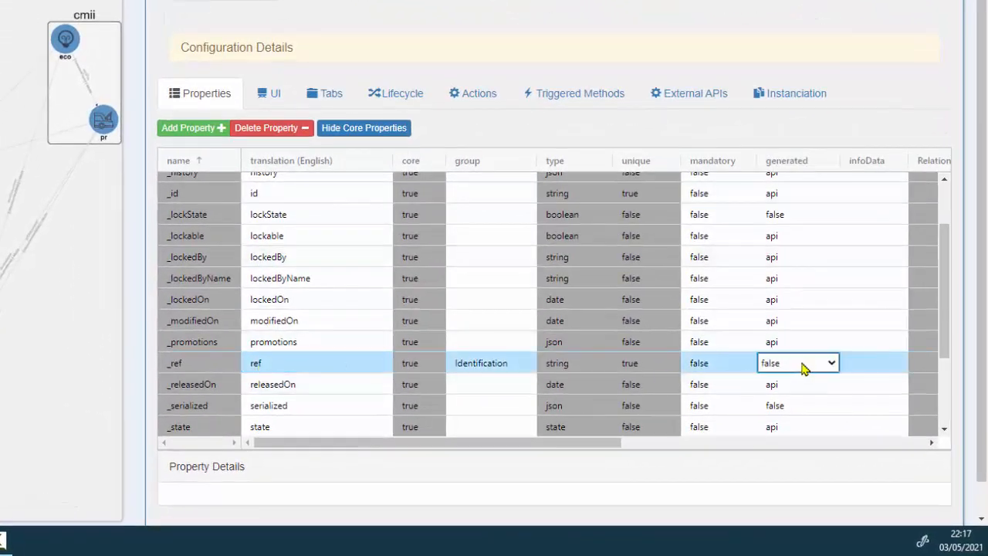
pyautogui.click(801, 366)
pyautogui.click(799, 436)
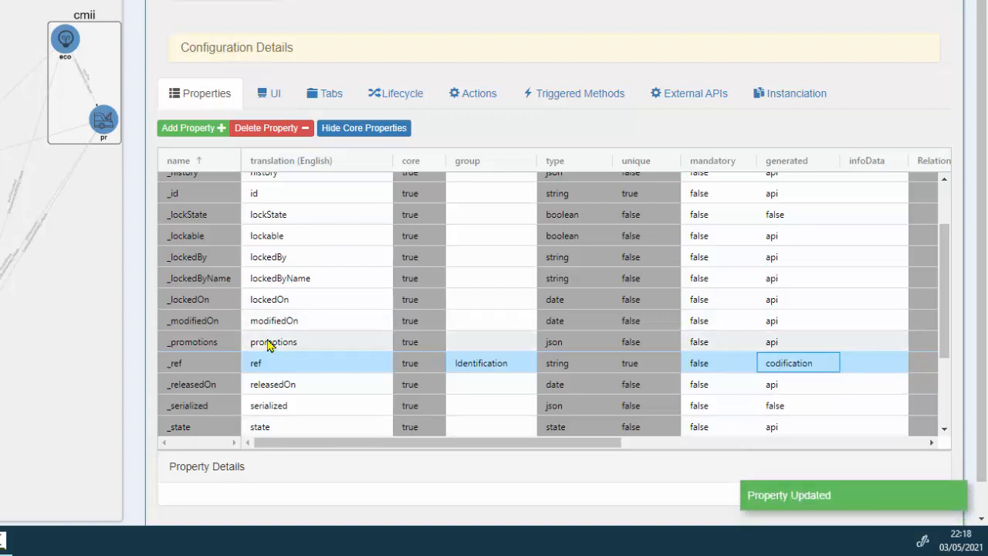
# Make the name property of the designRequest nodetype mandatory by setting it to true
pyautogui.scroll(-2, 274, 324)
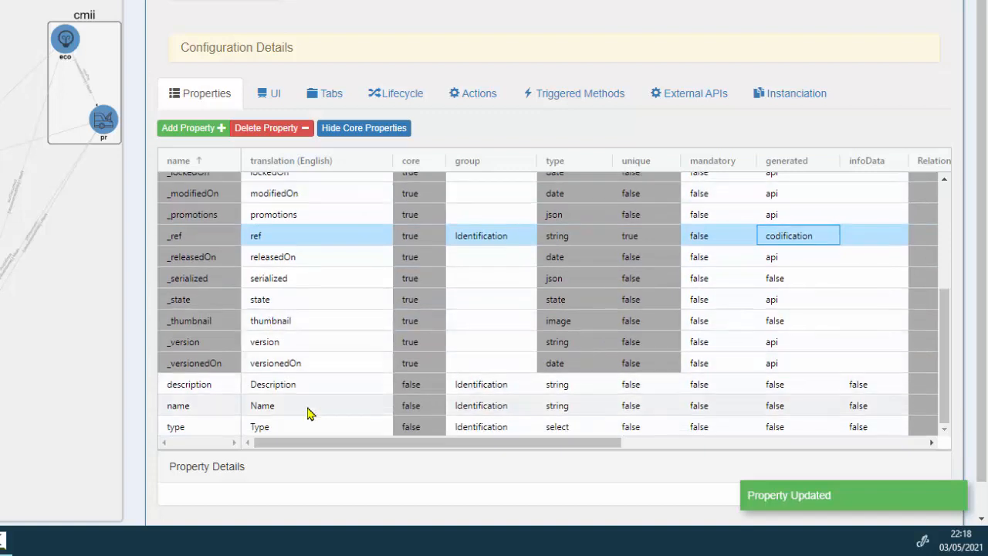
pyautogui.click(207, 409)
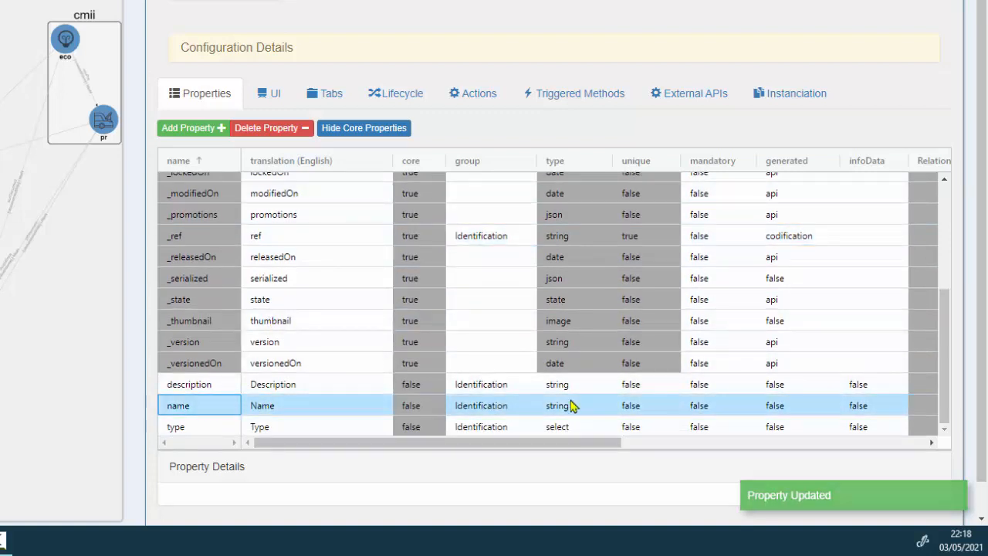
pyautogui.doubleClick(705, 404)
pyautogui.click(711, 406)
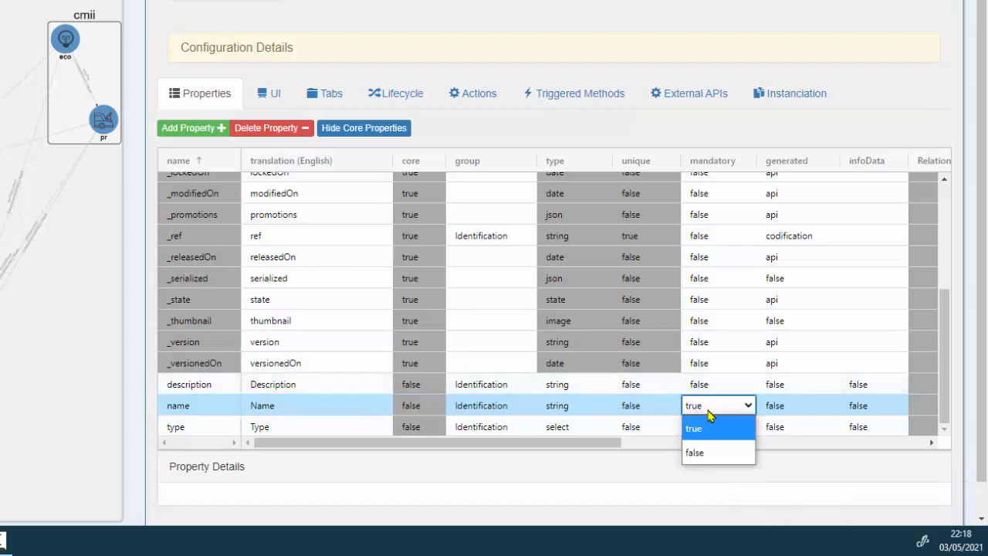
pyautogui.click(690, 403)
pyautogui.click(662, 408)
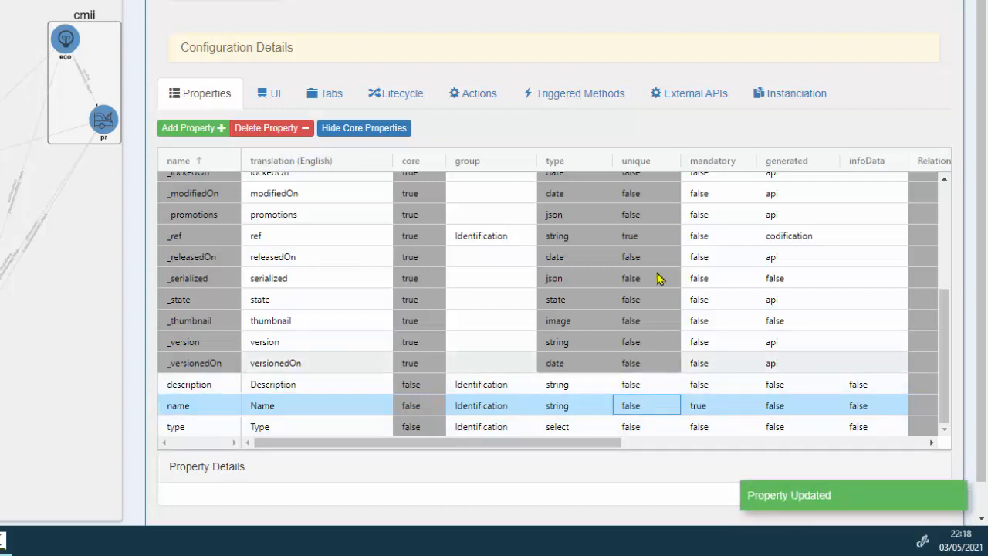
pyautogui.scroll(2, 657, 276)
pyautogui.scroll(-1, 658, 276)
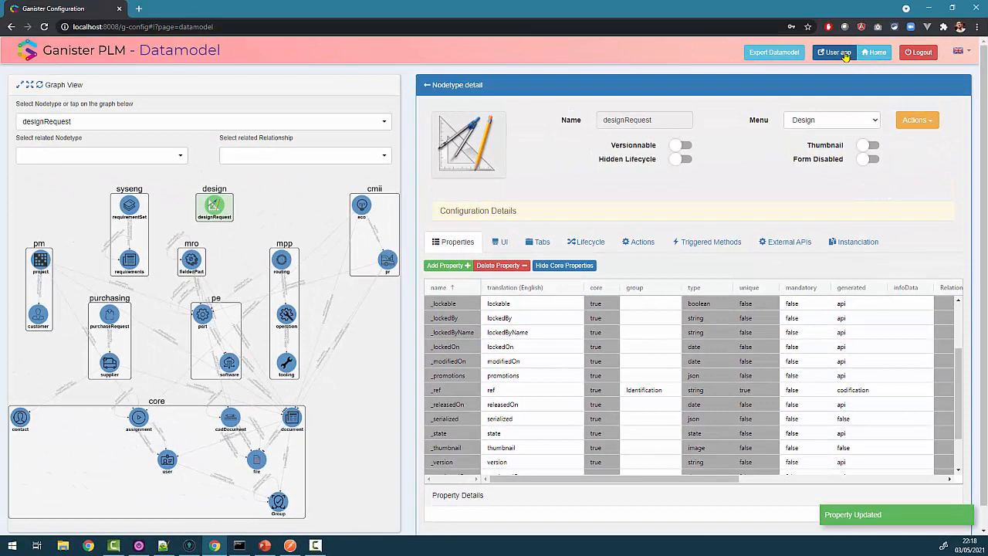
# Switch to the Ganister user app and delete the open blank designRequest
pyautogui.click(845, 54)
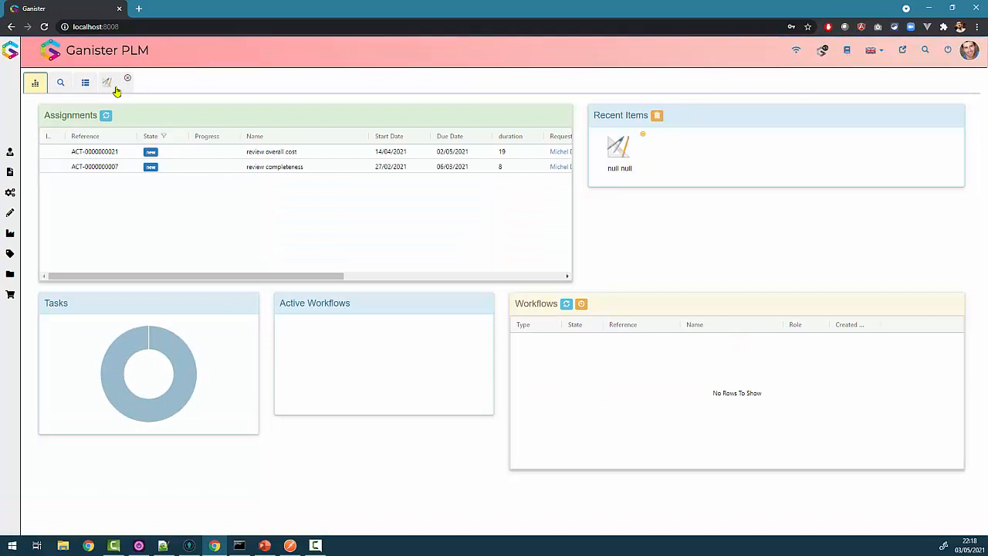
pyautogui.click(116, 91)
pyautogui.click(133, 166)
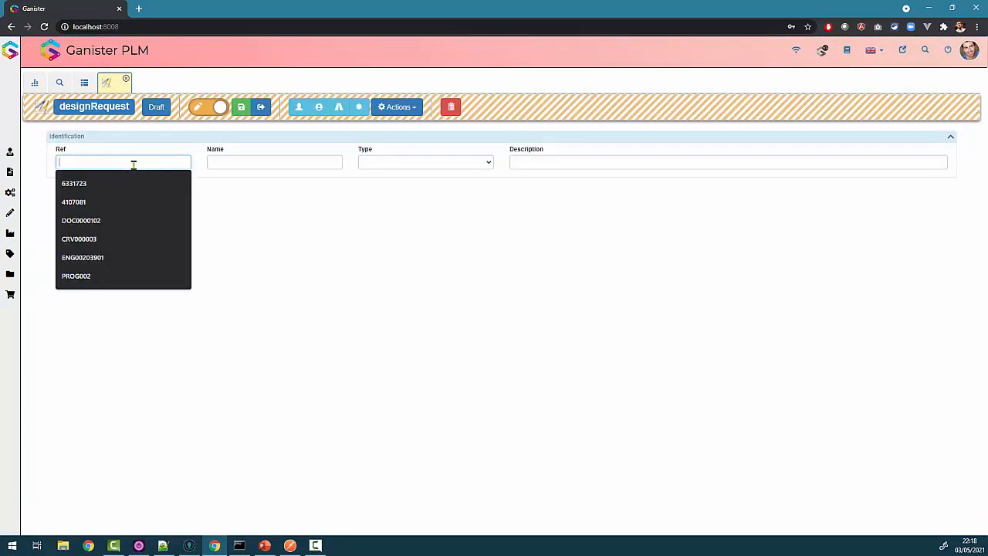
pyautogui.click(450, 108)
pyautogui.click(473, 322)
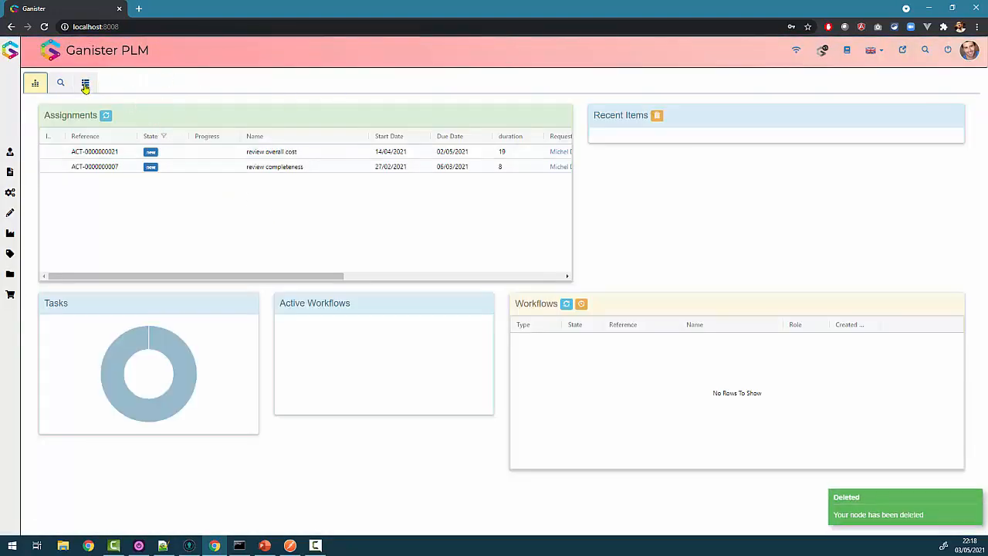
# Add a new designRequest from the designRequest list with the name "Design new foil"
pyautogui.click(85, 83)
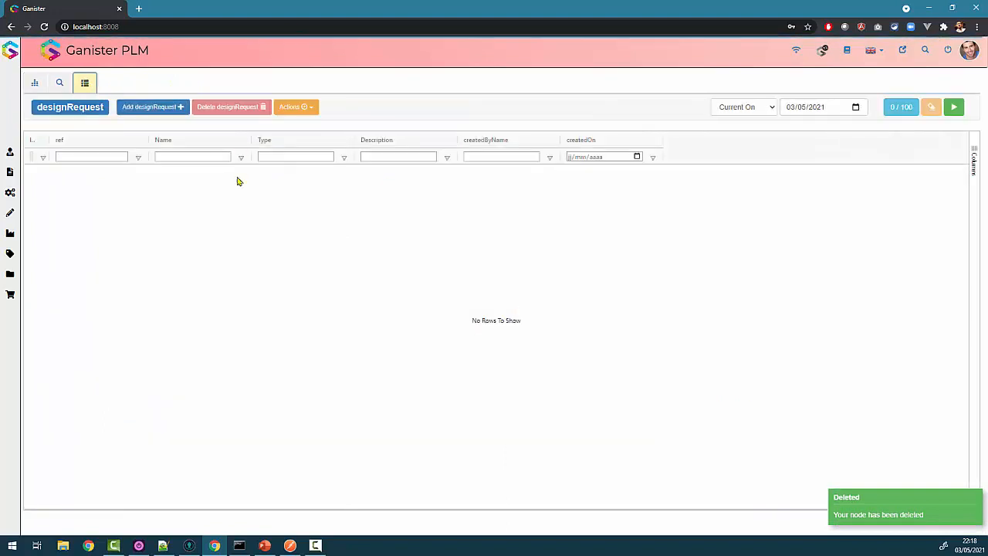
pyautogui.click(162, 111)
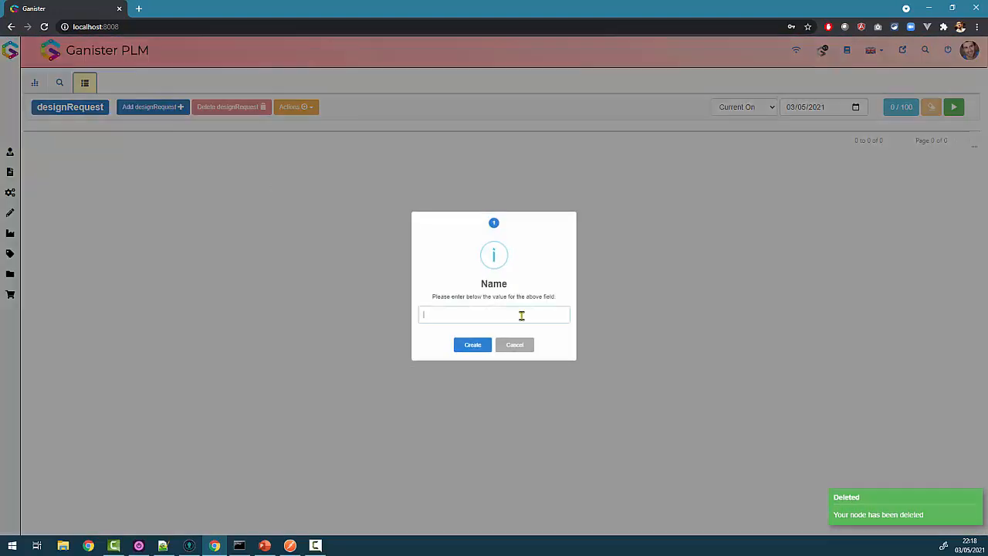
pyautogui.press('Return')
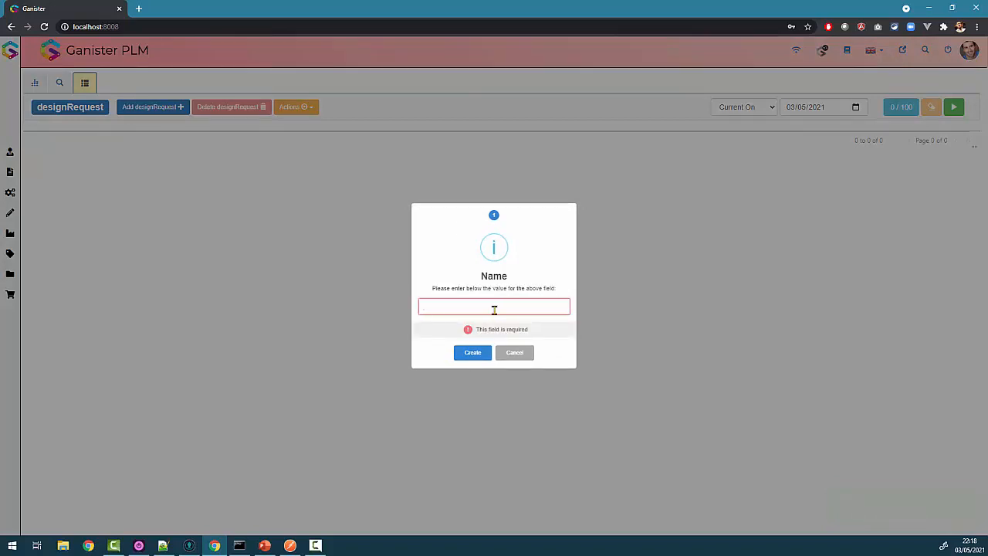
pyautogui.write('Design new fol')
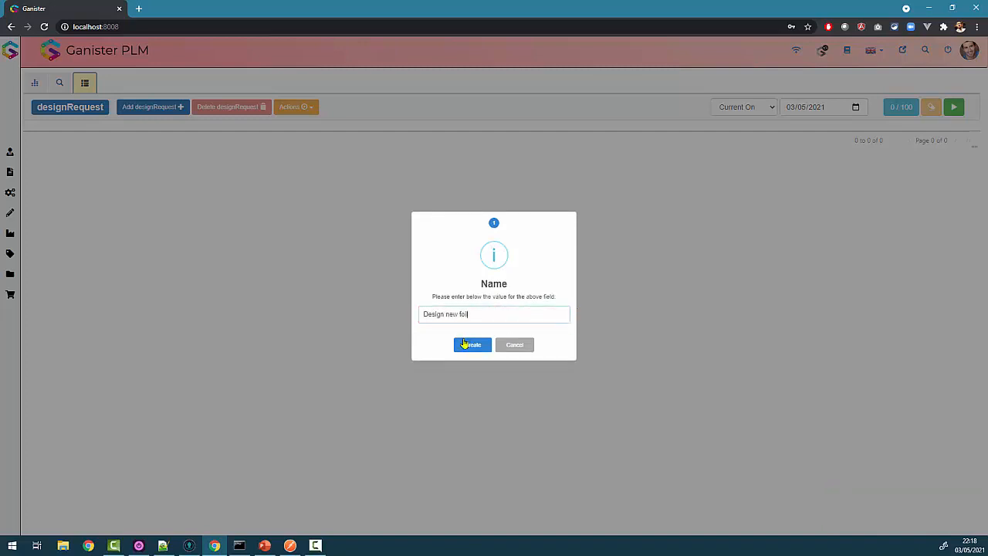
pyautogui.click(464, 345)
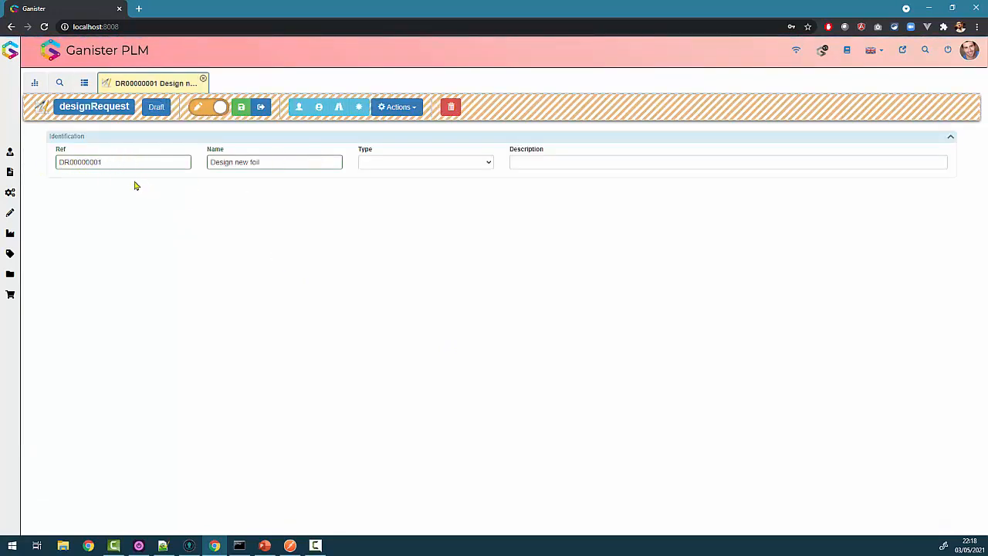
# Set the new designRequest's type to internal, save and unlock it, and select it in the designRequest list
pyautogui.click(413, 163)
pyautogui.click(417, 194)
pyautogui.click(536, 165)
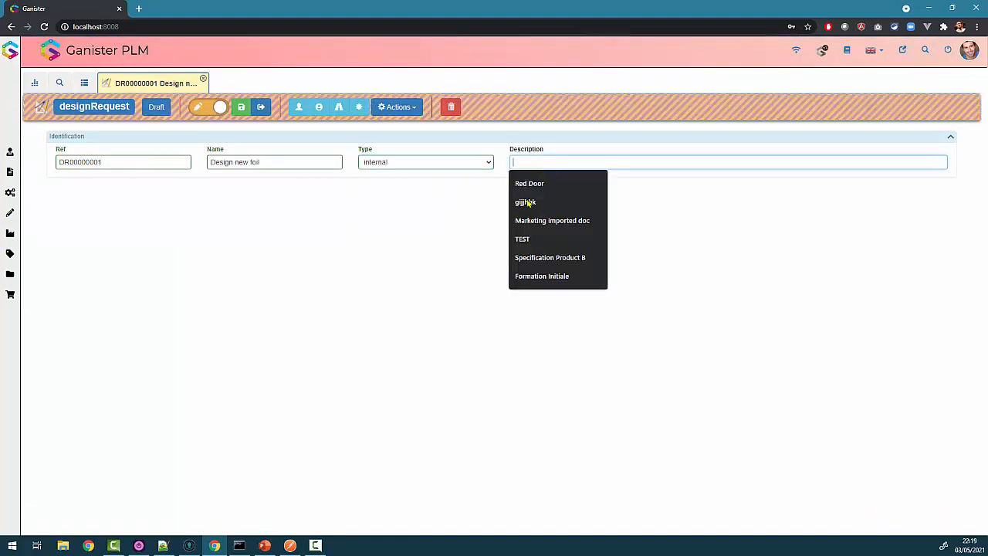
pyautogui.click(417, 225)
pyautogui.click(541, 161)
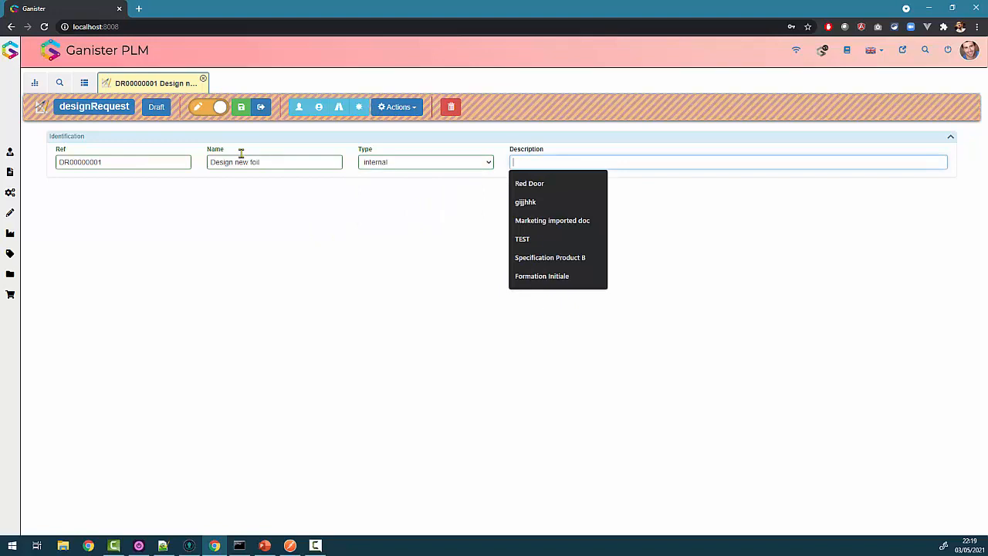
pyautogui.click(261, 108)
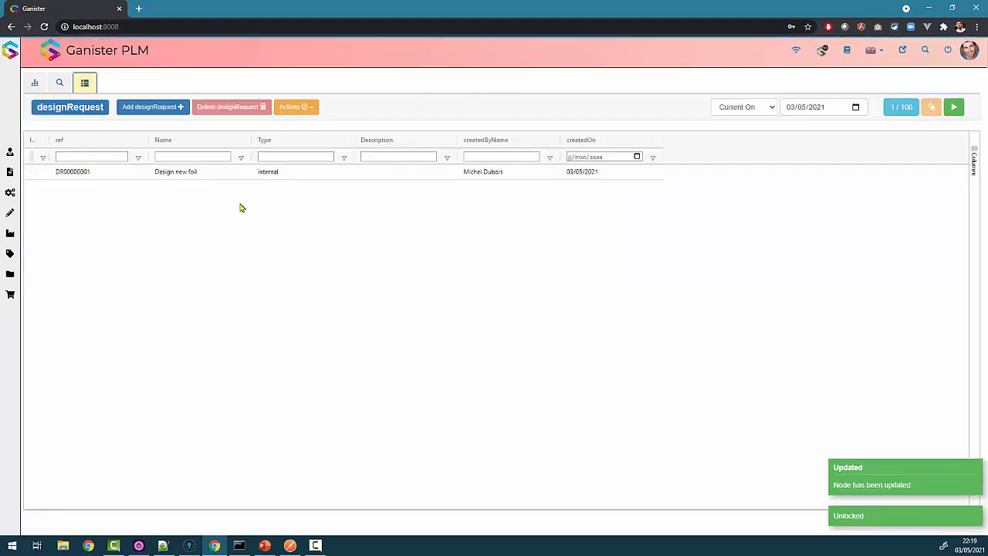
pyautogui.click(228, 171)
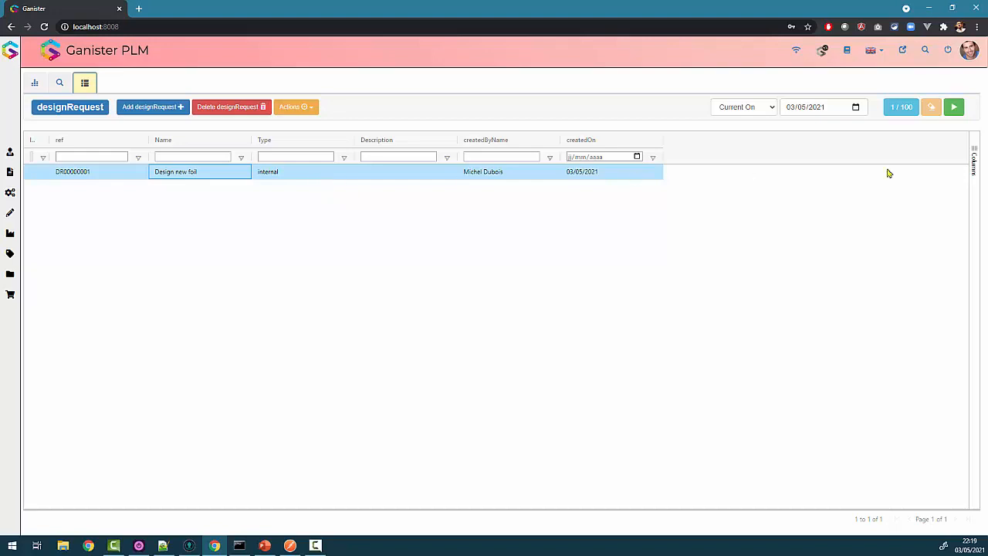
# Switch to the G-Config datamodel, open the designRequest nodetype and inspect the settings of its description property
pyautogui.click(904, 51)
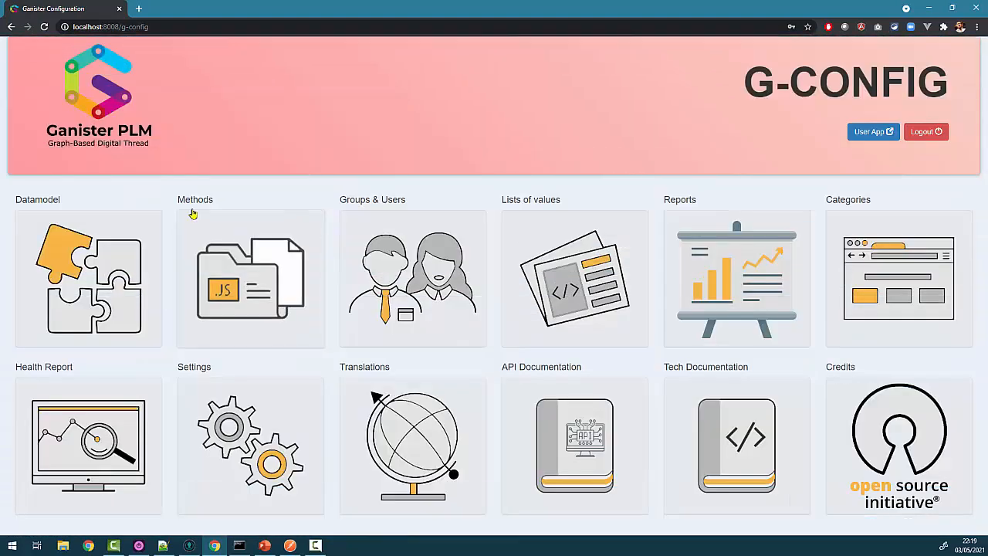
pyautogui.click(54, 249)
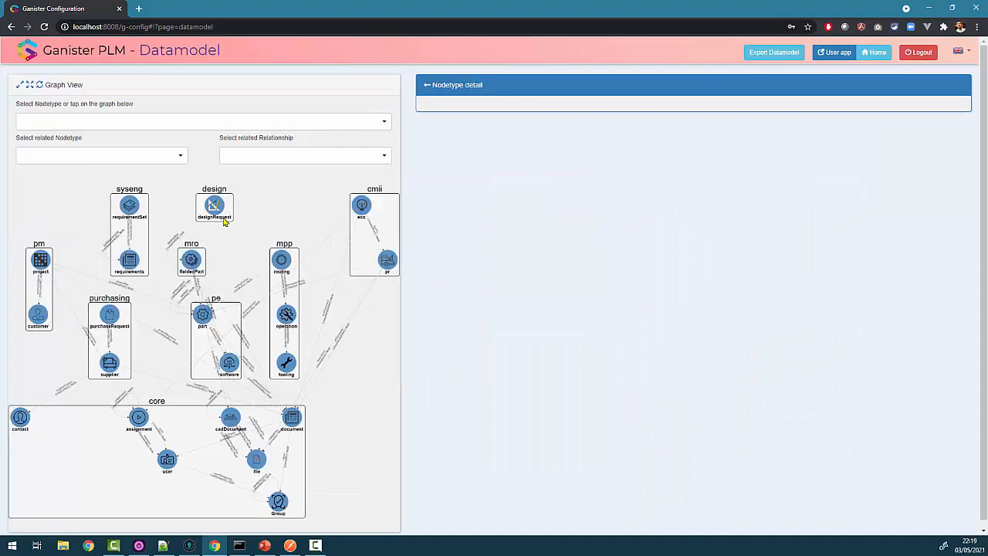
pyautogui.click(219, 215)
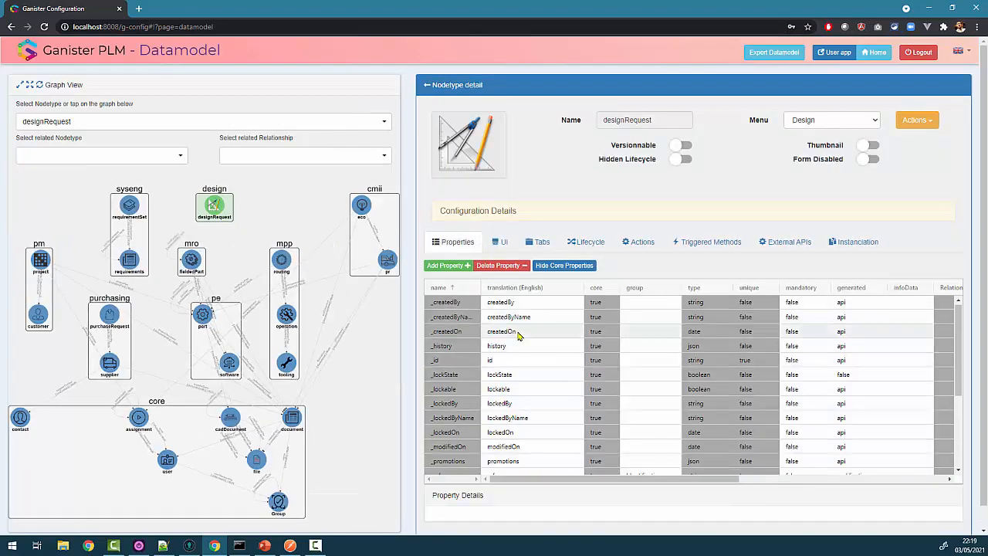
pyautogui.scroll(-3, 463, 332)
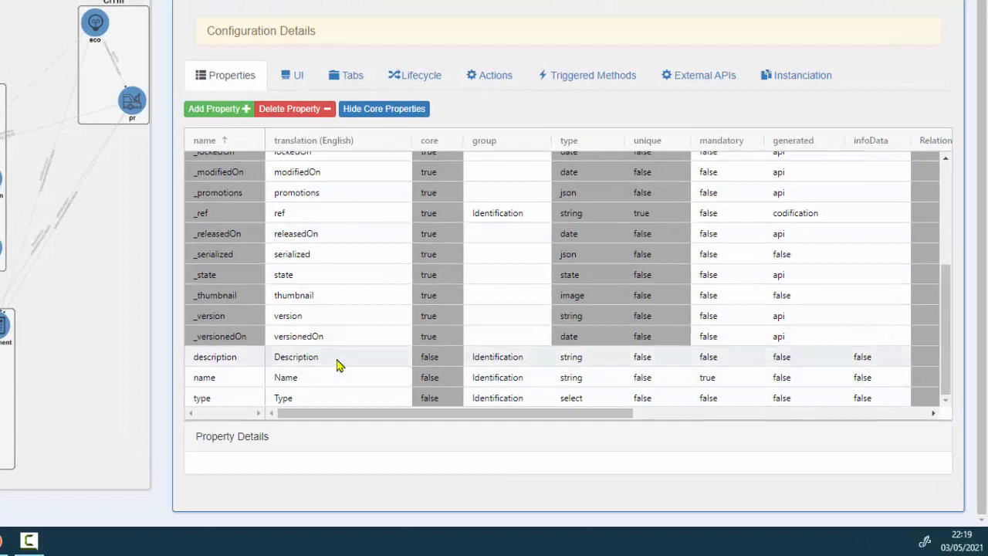
pyautogui.click(339, 362)
pyautogui.moveTo(481, 415); pyautogui.dragTo(812, 434)
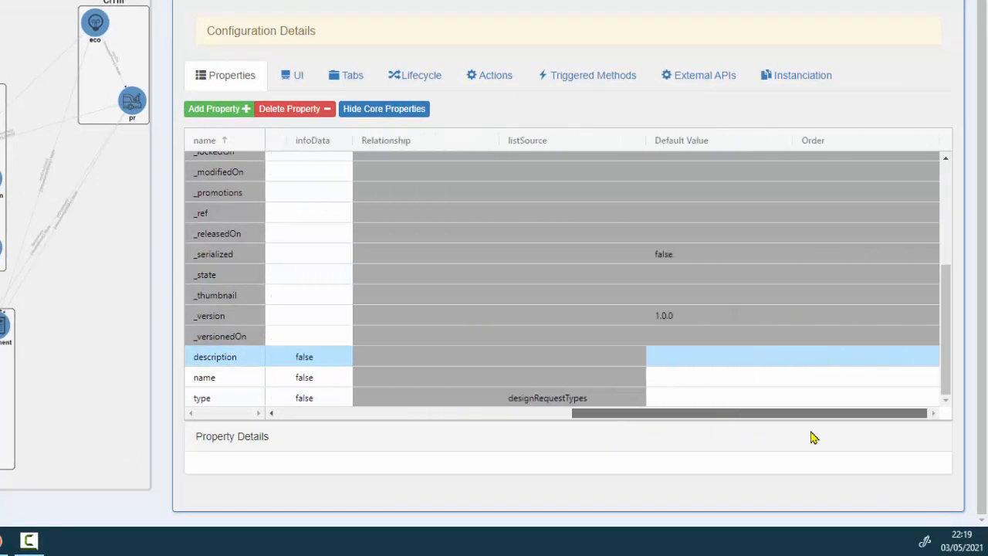
# Make the description column of the designRequest grid editable by setting Editable to true
pyautogui.click(293, 74)
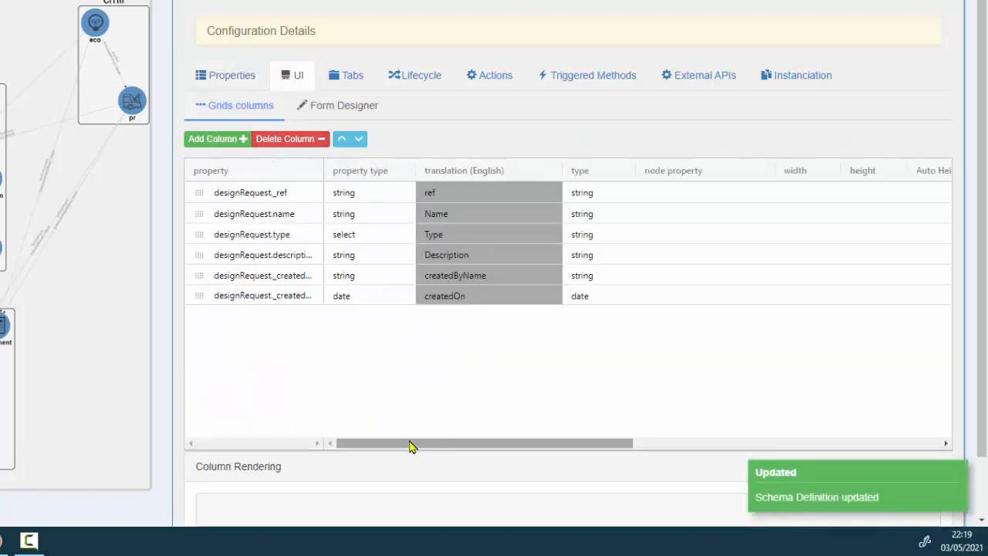
pyautogui.moveTo(411, 448); pyautogui.dragTo(696, 454)
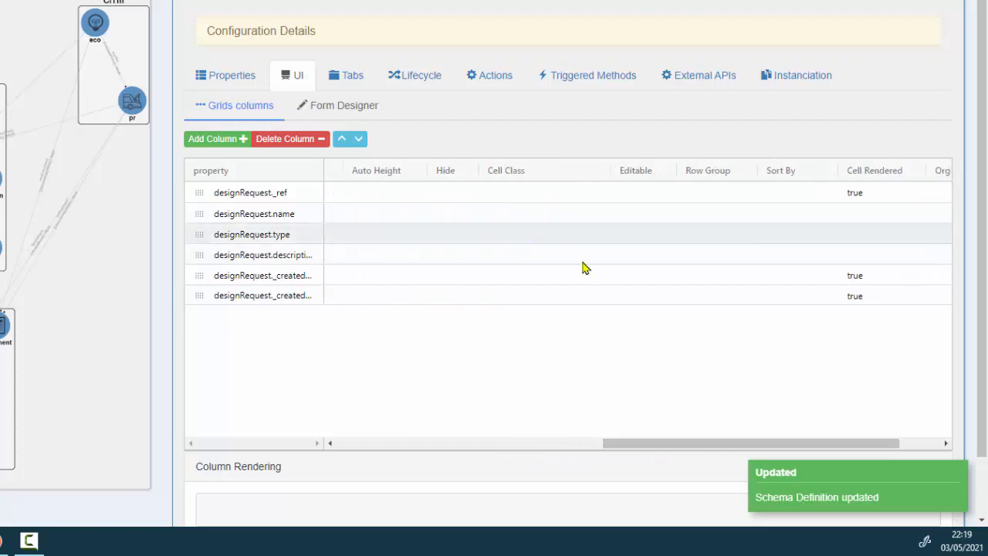
pyautogui.click(651, 259)
pyautogui.click(651, 259)
pyautogui.click(654, 257)
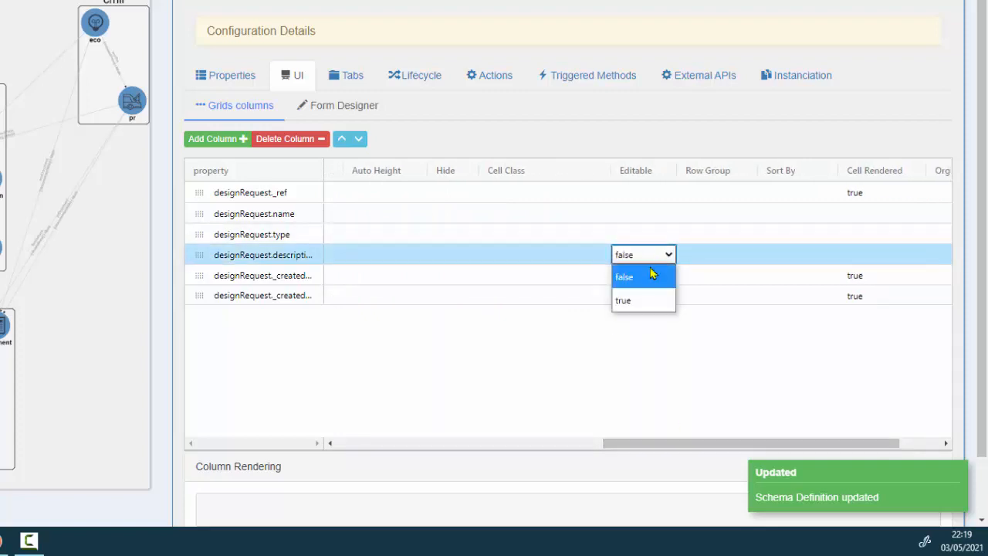
pyautogui.click(640, 301)
pyautogui.moveTo(649, 447); pyautogui.dragTo(627, 452)
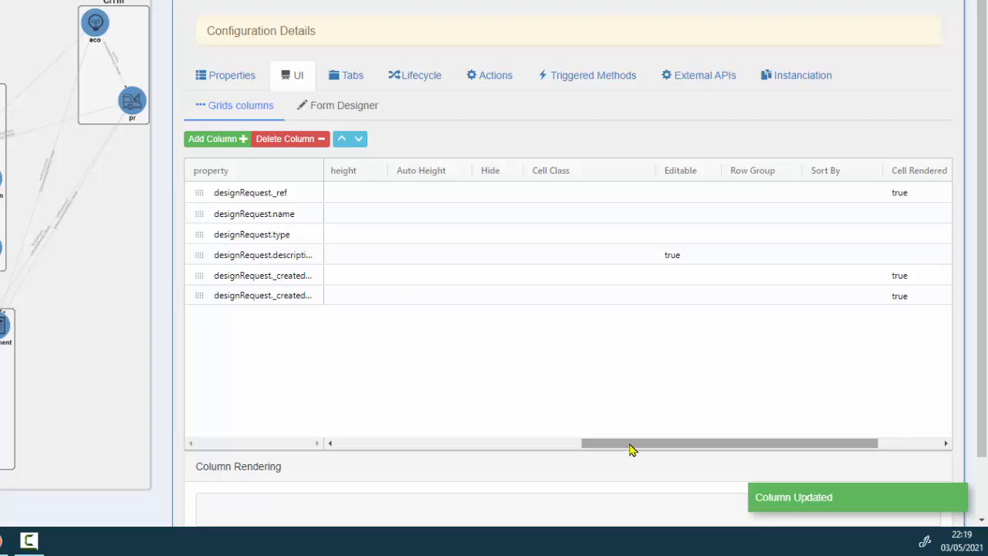
pyautogui.moveTo(630, 448); pyautogui.dragTo(276, 419)
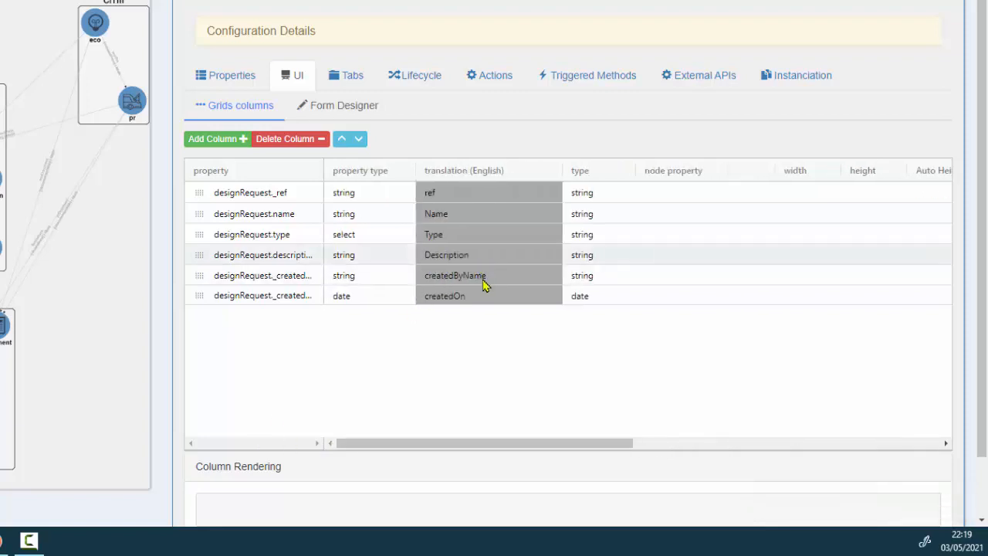
# Display the properties list of the designRequest nodetype and switch the interface language to Français
pyautogui.click(216, 80)
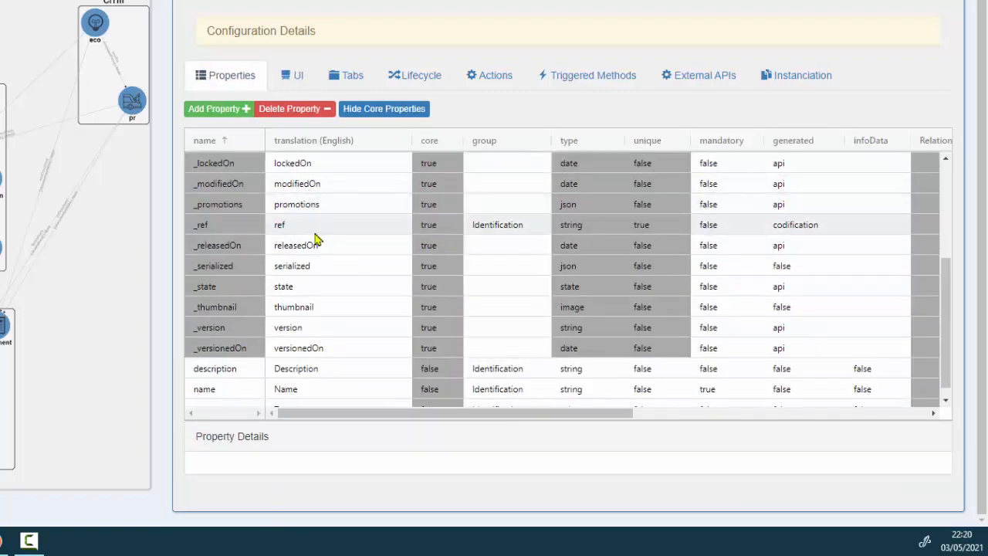
pyautogui.scroll(-1, 315, 241)
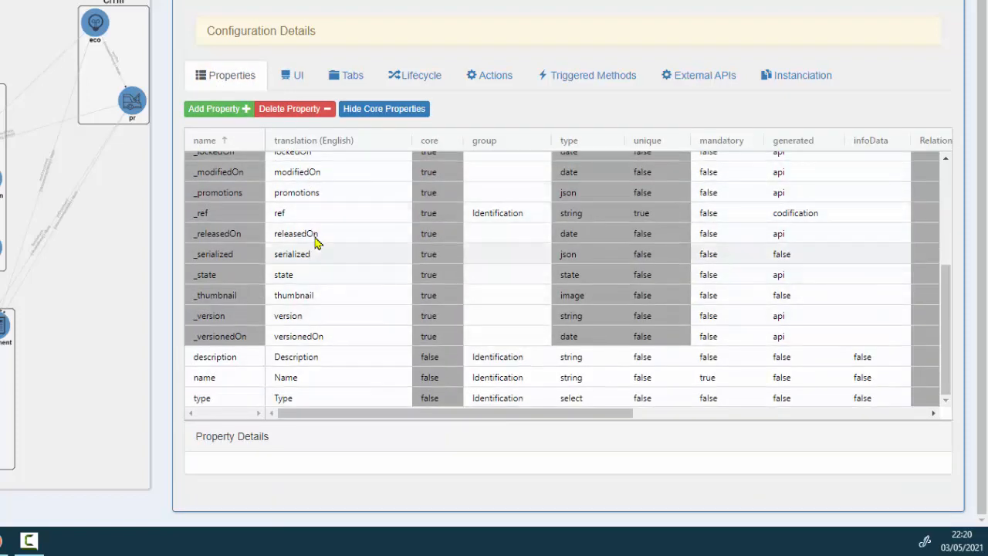
pyautogui.scroll(3, 311, 242)
pyautogui.scroll(-3, 316, 281)
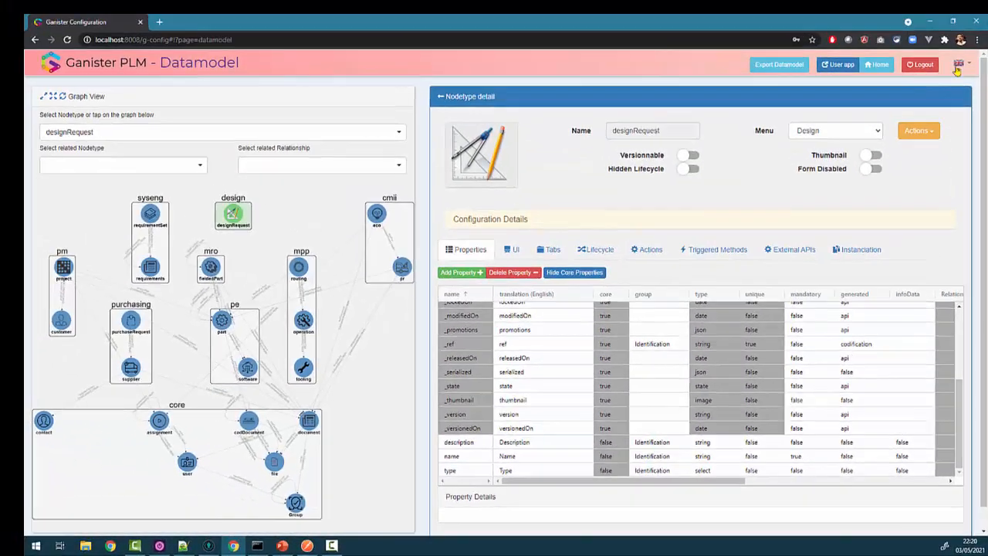
pyautogui.click(960, 63)
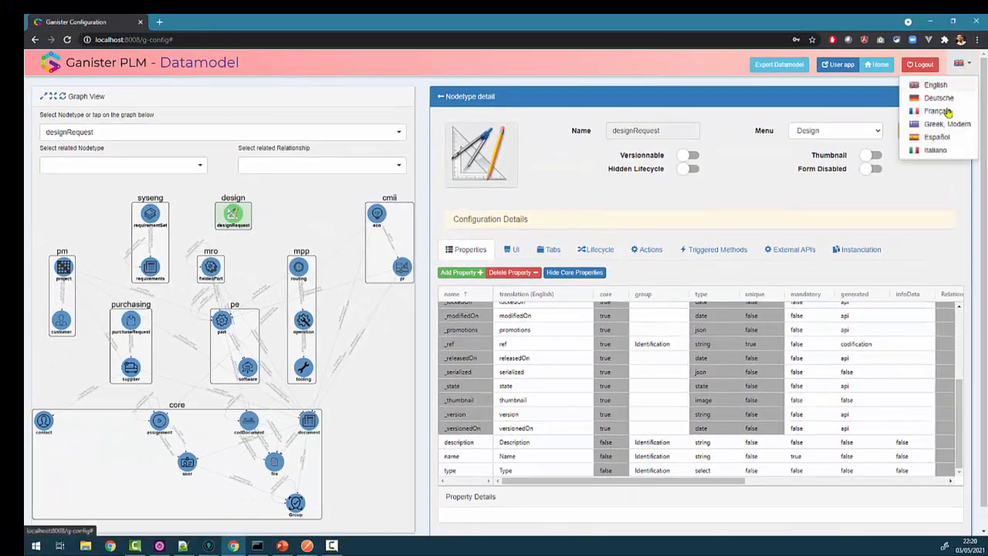
pyautogui.click(946, 112)
pyautogui.scroll(-1, 522, 458)
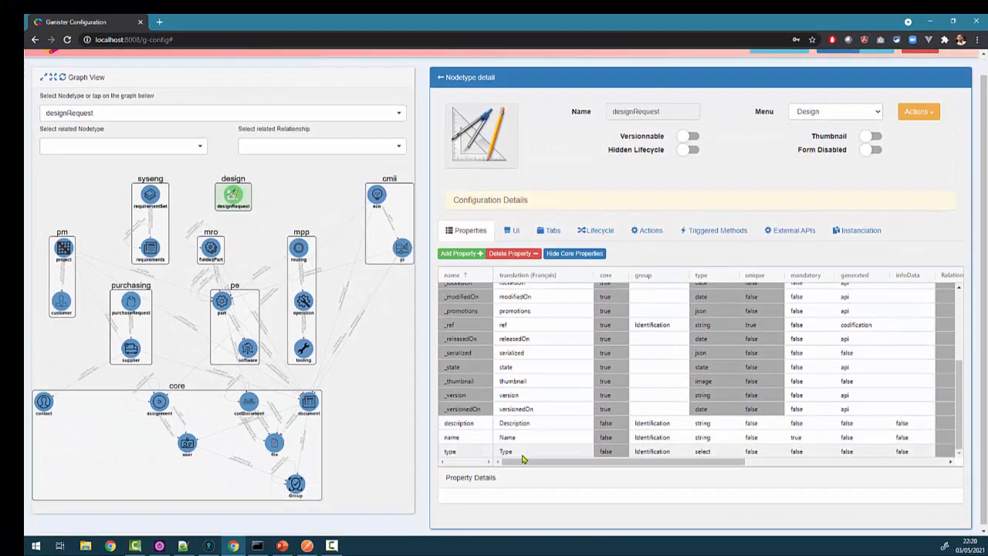
# Set the French translation of the designRequest name property to "Nom"
pyautogui.doubleClick(525, 437)
pyautogui.write('N')
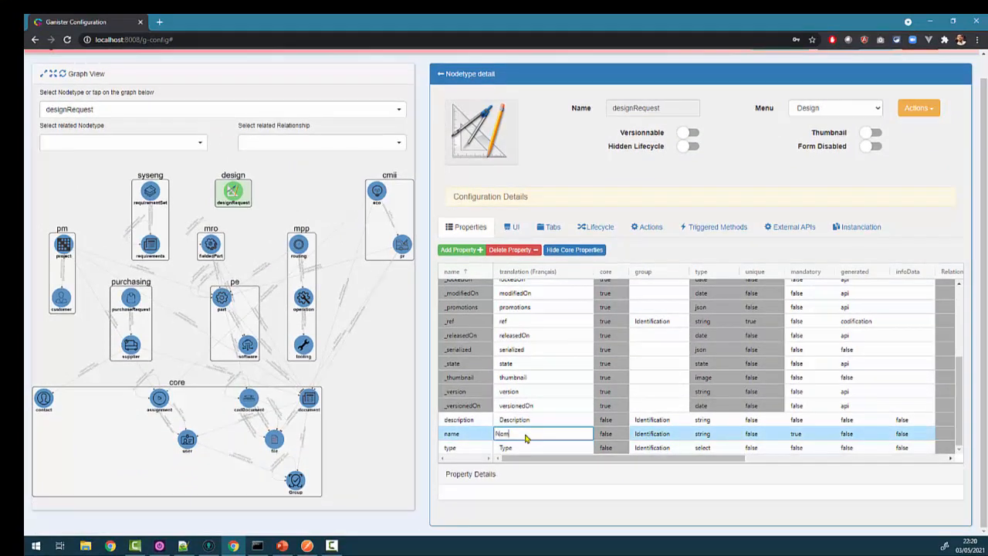
pyautogui.write('om')
pyautogui.press('Return')
# Set the French translation of the core _createdOn property to "Créé le"
pyautogui.scroll(3, 533, 375)
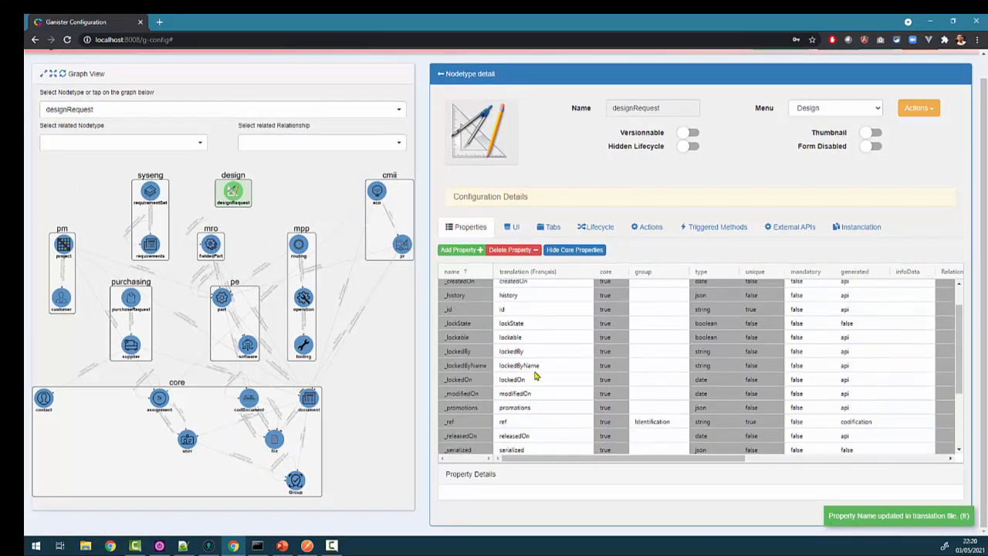
pyautogui.scroll(-3, 536, 386)
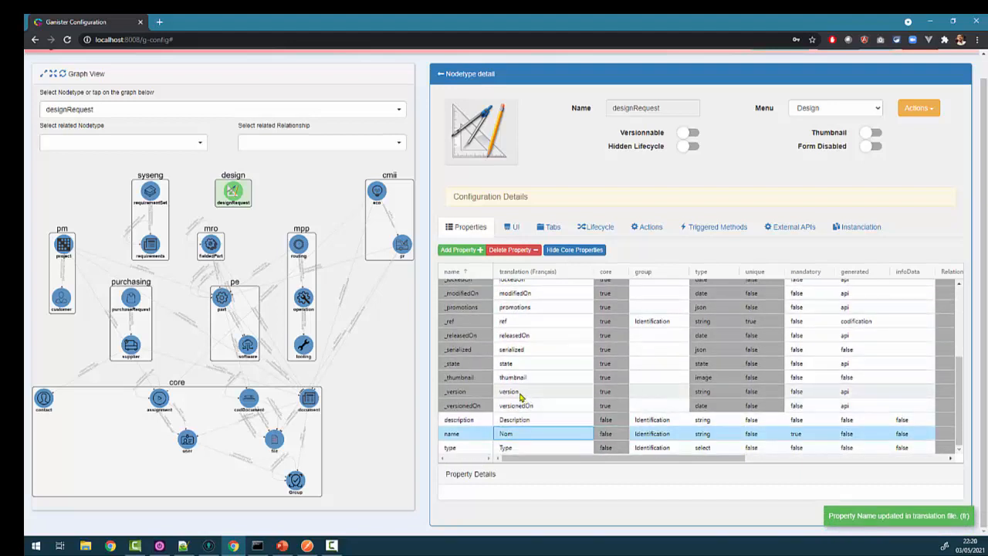
pyautogui.scroll(4, 537, 386)
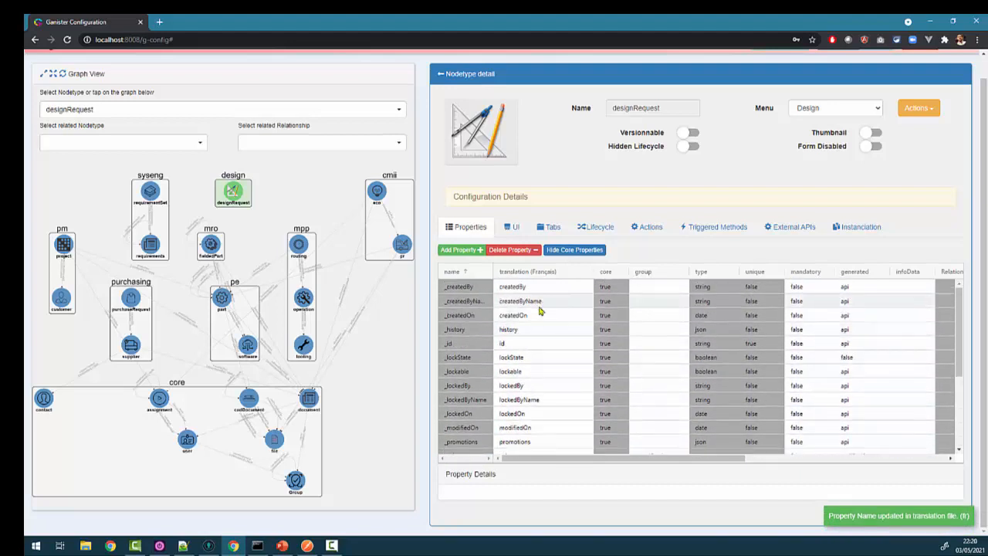
pyautogui.doubleClick(544, 315)
pyautogui.write('C')
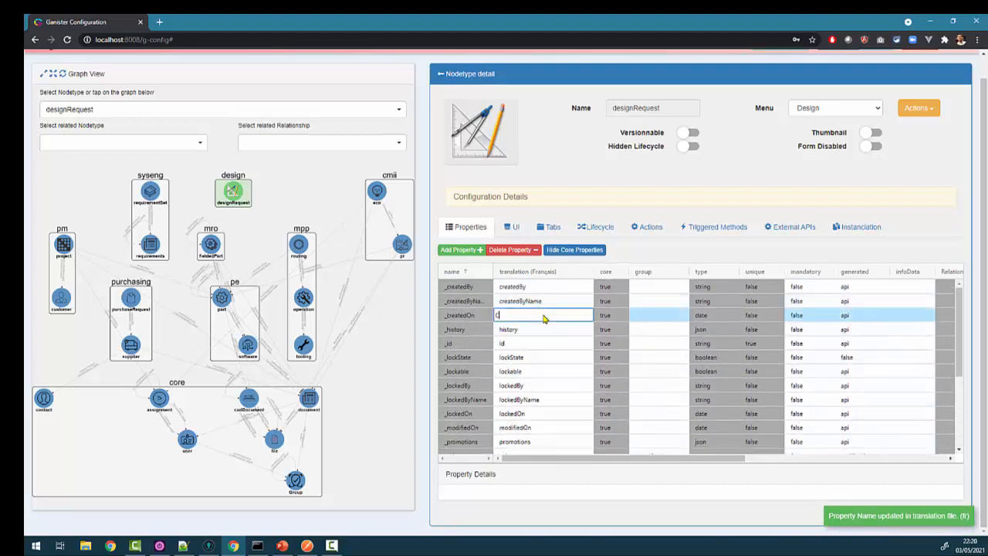
pyautogui.write('réé le')
pyautogui.press('Return')
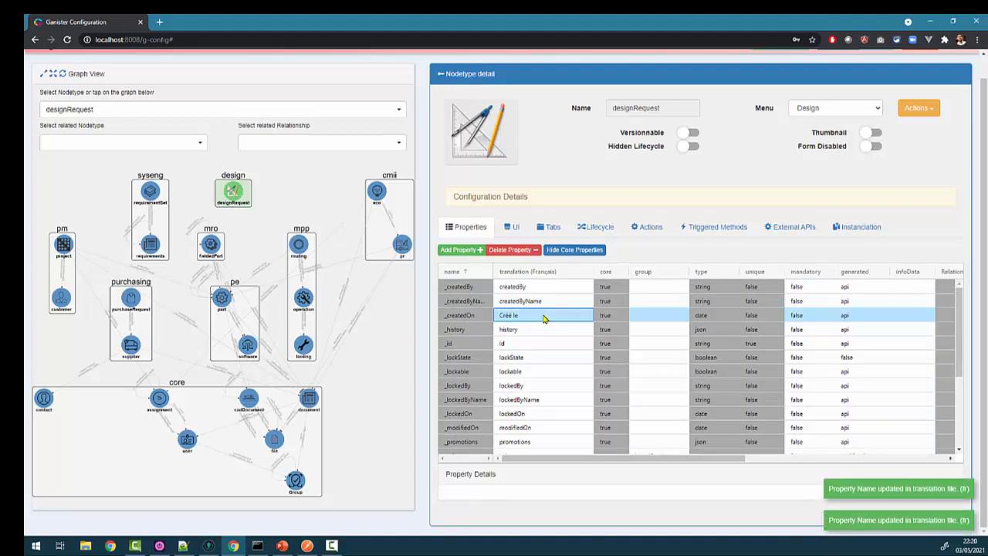
# Switch from the datamodel configuration to the Ganister user app and open the designRequest list
pyautogui.scroll(1, 978, 148)
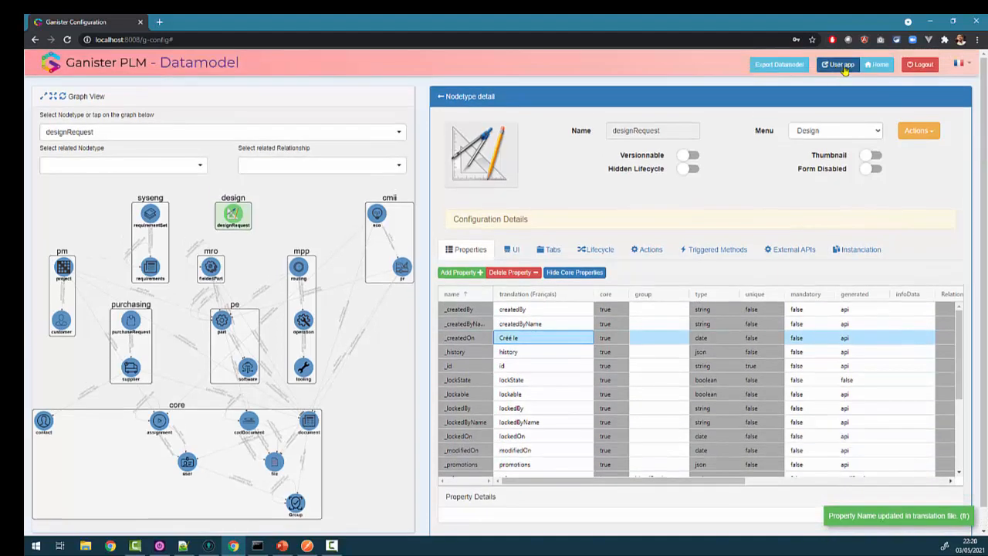
pyautogui.click(843, 66)
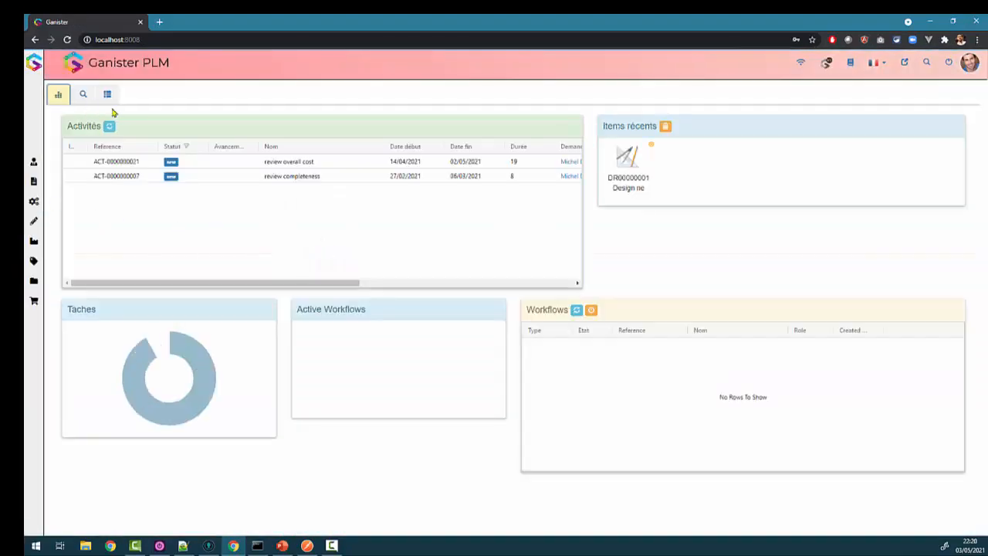
pyautogui.click(107, 94)
# Reset the column configuration of the designRequest list and widen its Description column
pyautogui.click(348, 118)
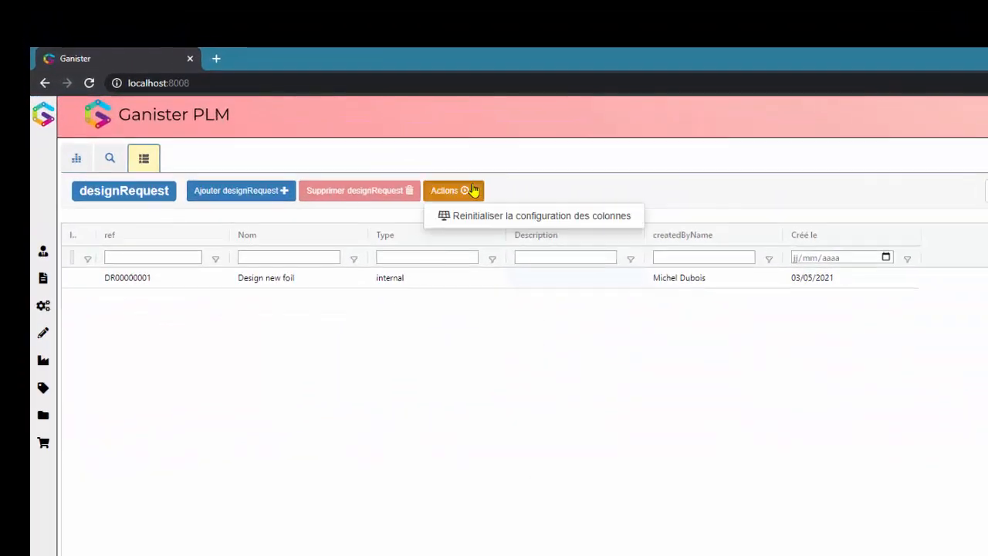
pyautogui.click(579, 231)
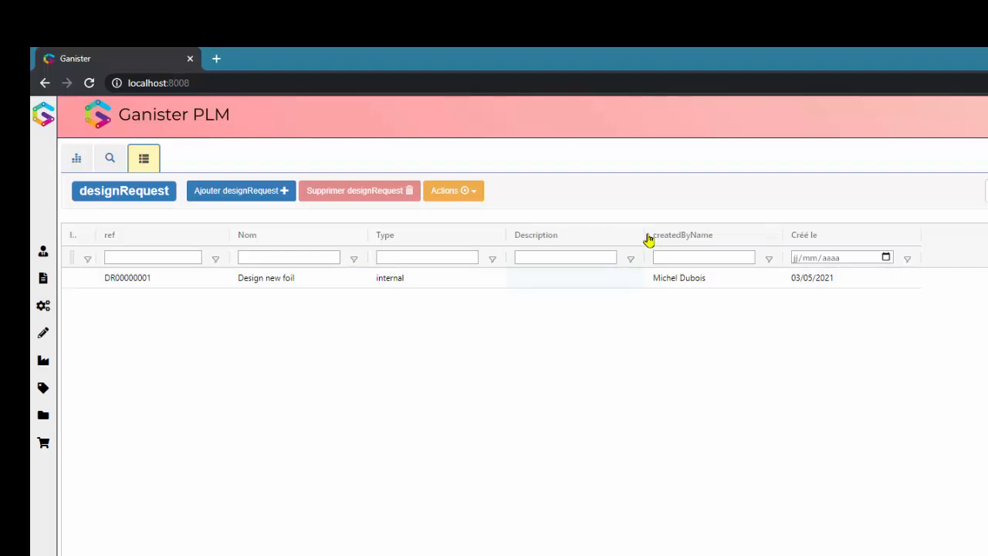
pyautogui.moveTo(646, 236); pyautogui.dragTo(830, 238)
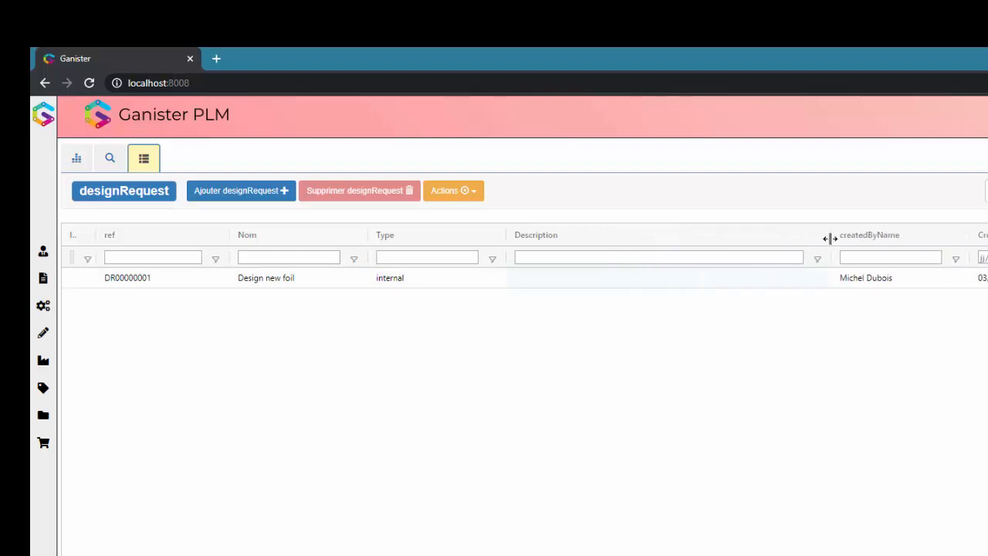
# Enter "new design needed urgently" as the description of the "Design new foil" request directly in the list
pyautogui.click(648, 284)
pyautogui.click(648, 284)
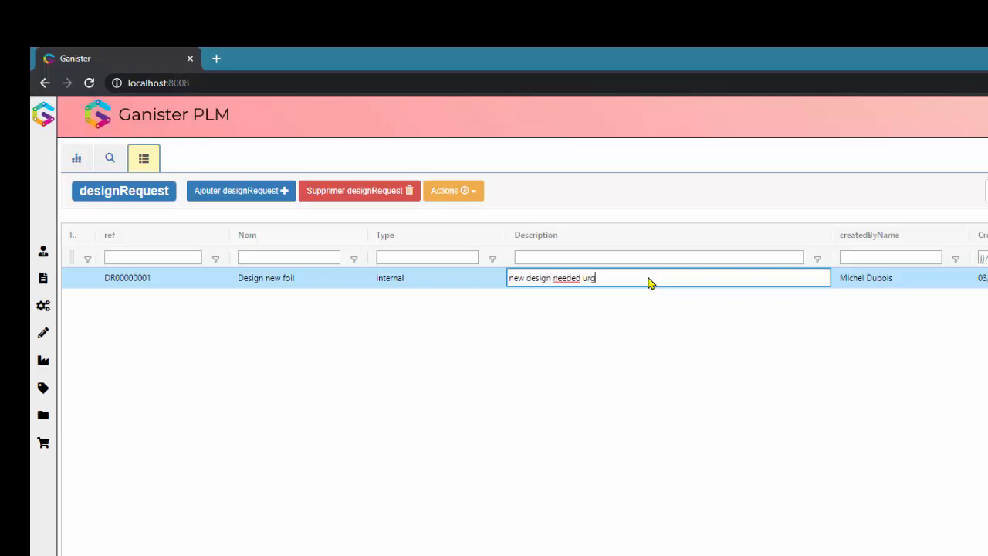
pyautogui.write('ly')
pyautogui.press('Return')
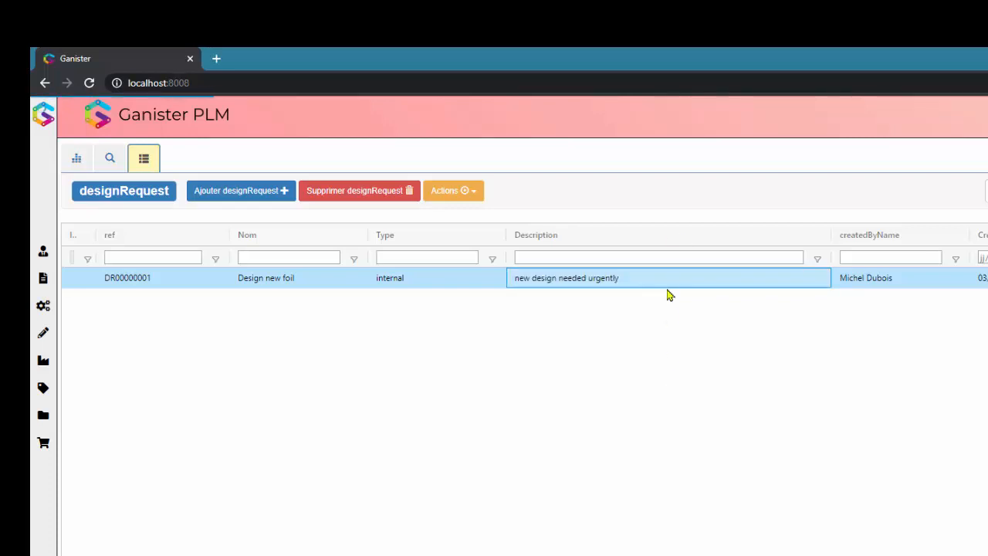